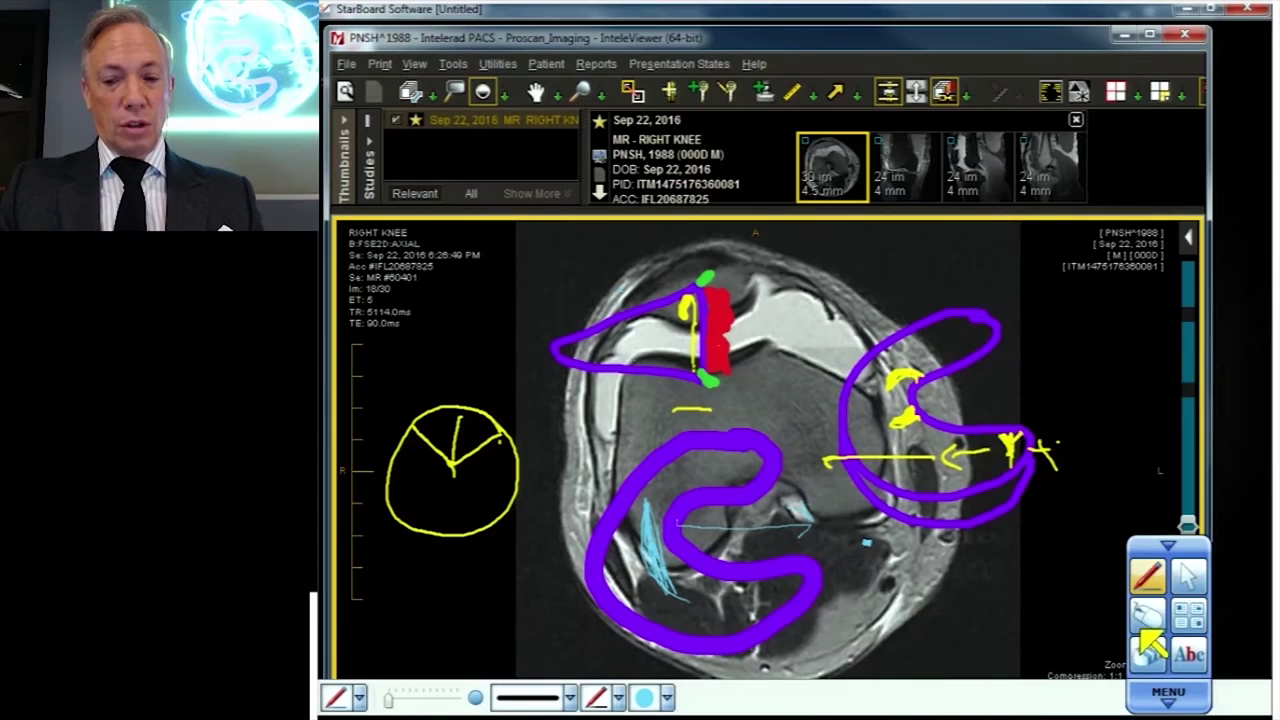
Step: Step back and forth through the axial right-knee slices
scroll(1130, 620, up, 3)
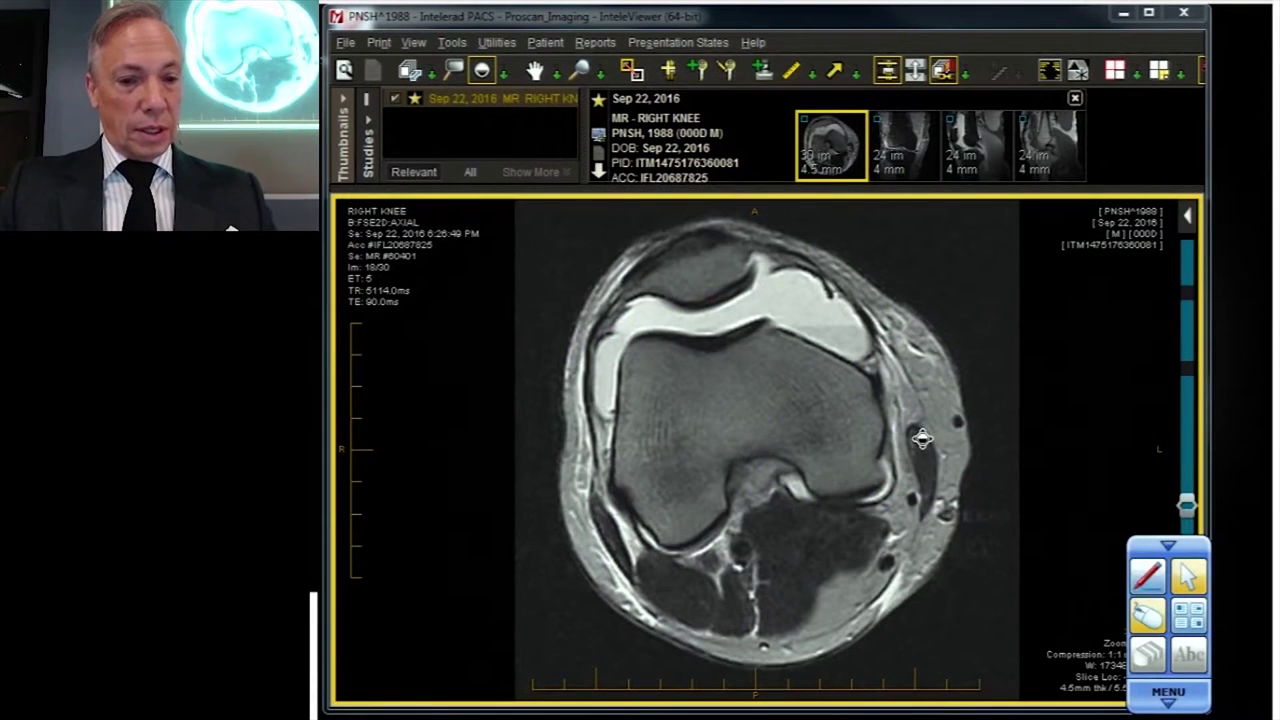
scroll(915, 420, up, 2)
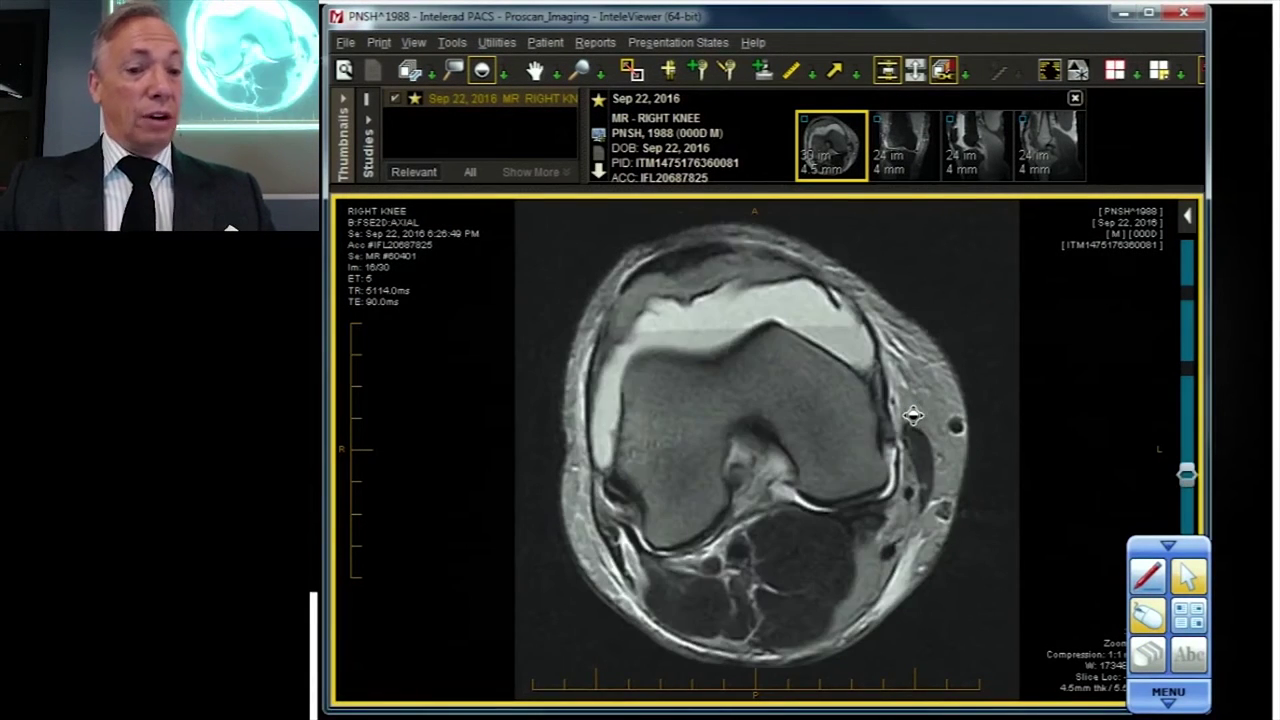
scroll(913, 416, down, 3)
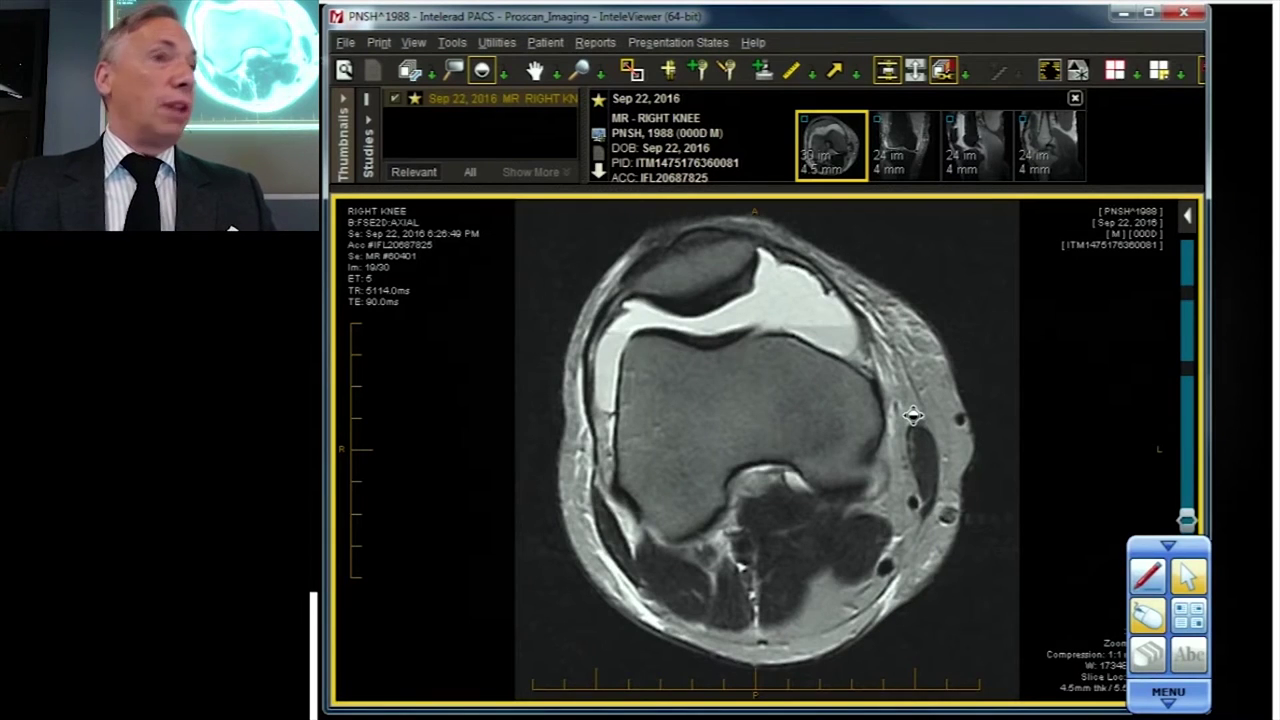
scroll(913, 416, up, 7)
scroll(908, 416, up, 1)
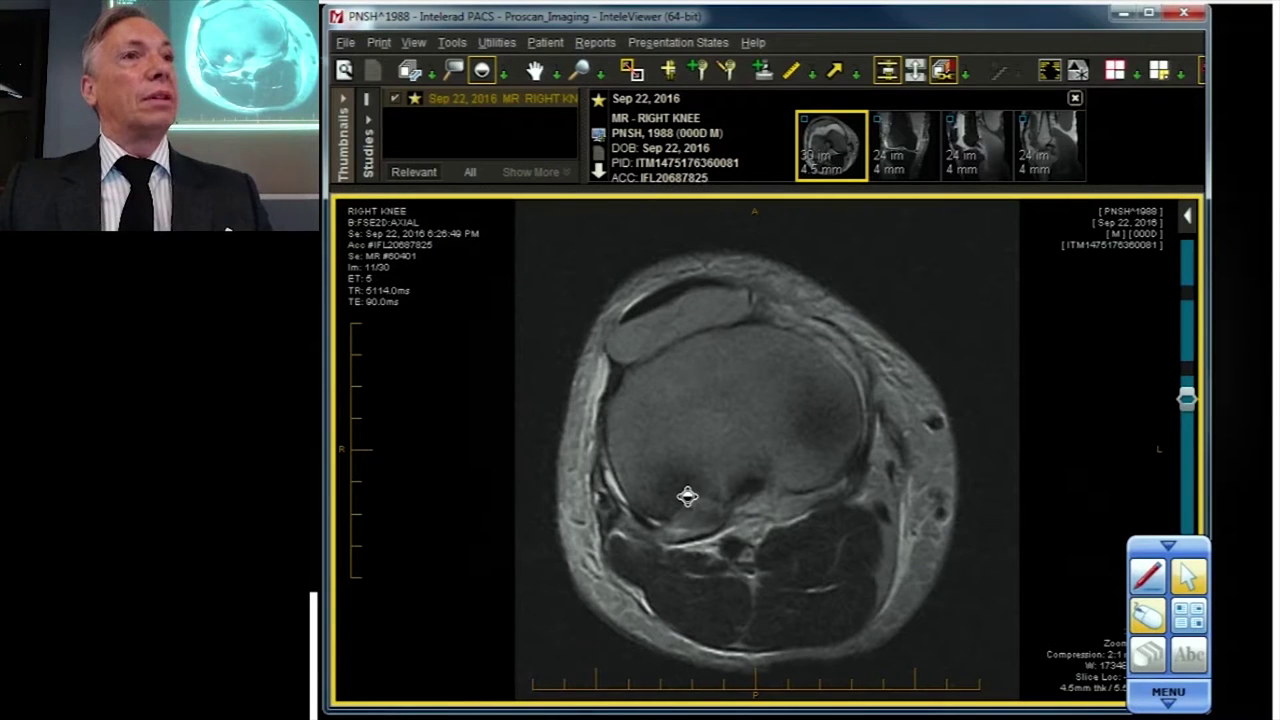
scroll(687, 496, down, 8)
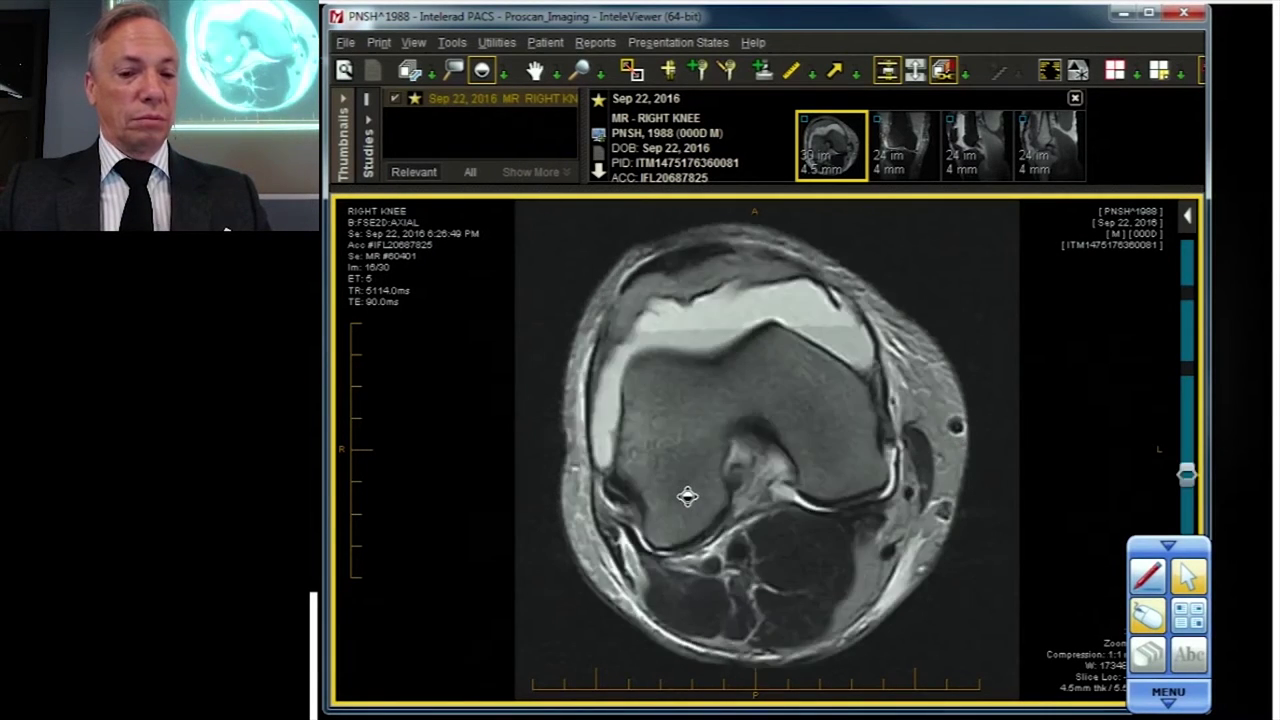
scroll(687, 496, up, 4)
scroll(687, 496, down, 4)
scroll(687, 496, up, 7)
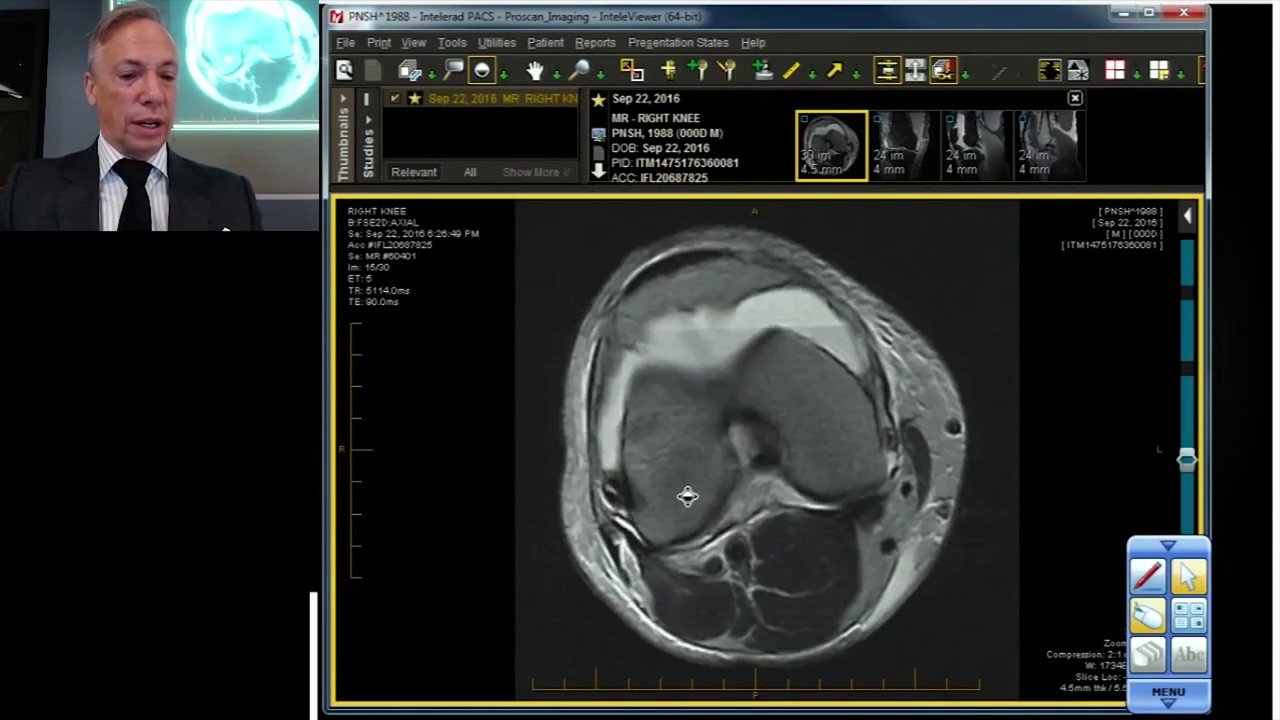
scroll(687, 496, down, 8)
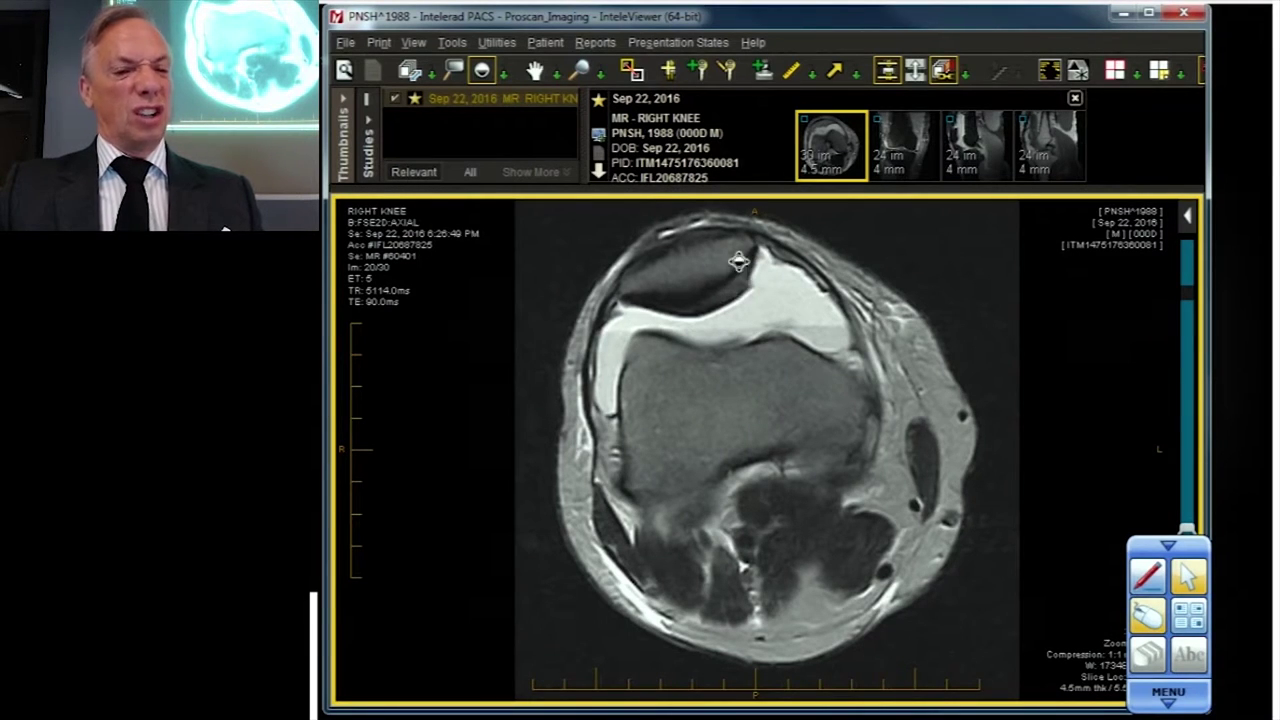
Step: Exit the circle tool and load the 24-image coronal oblique series
key(Escape)
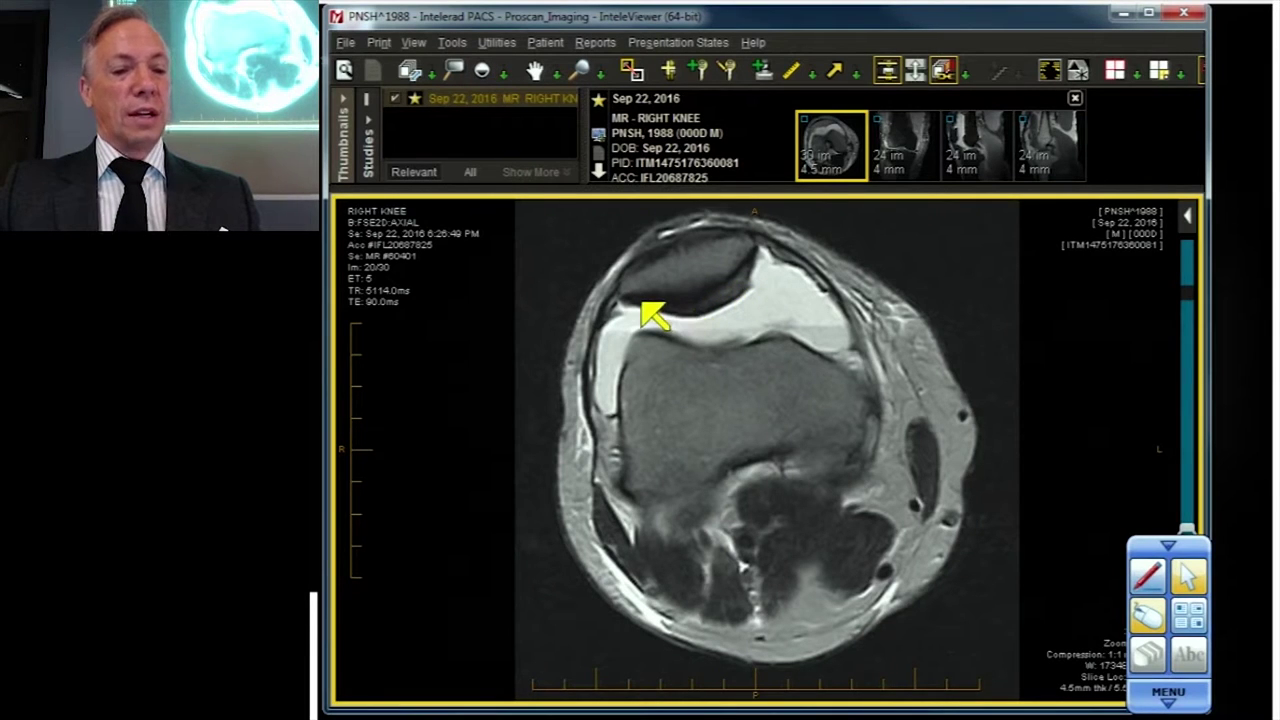
scroll(708, 318, up, 5)
scroll(740, 383, down, 1)
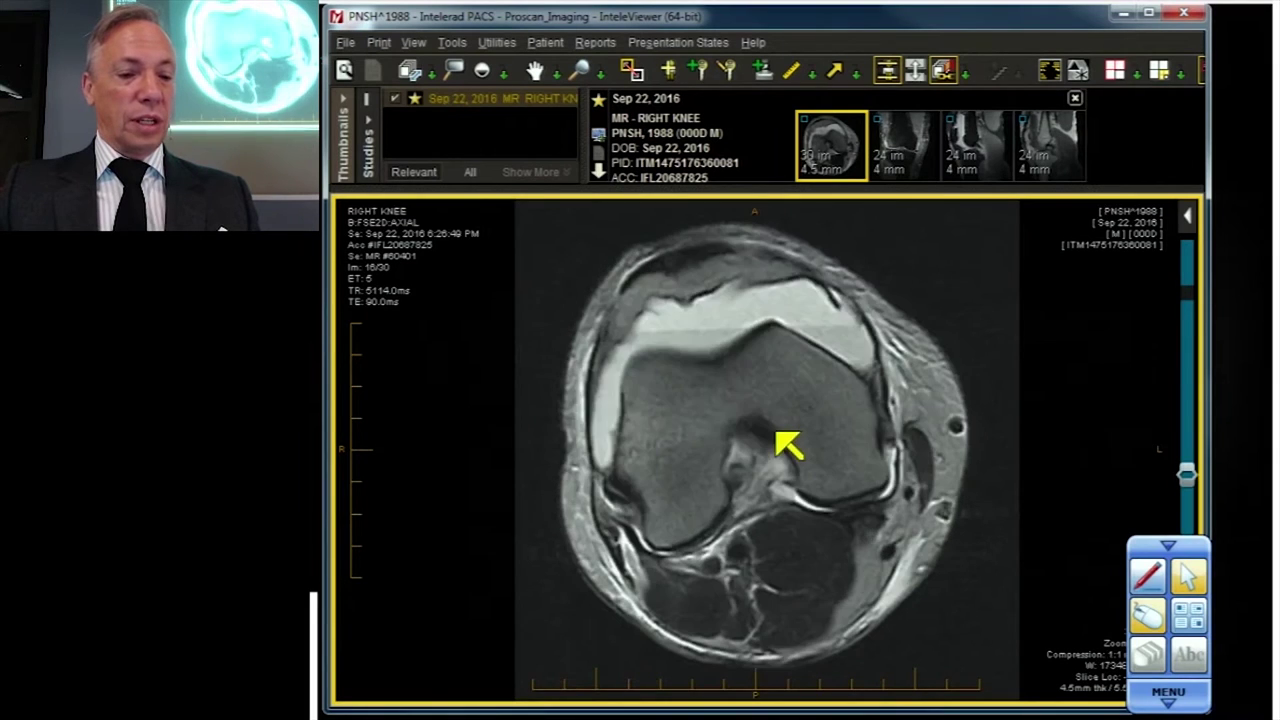
scroll(760, 450, up, 1)
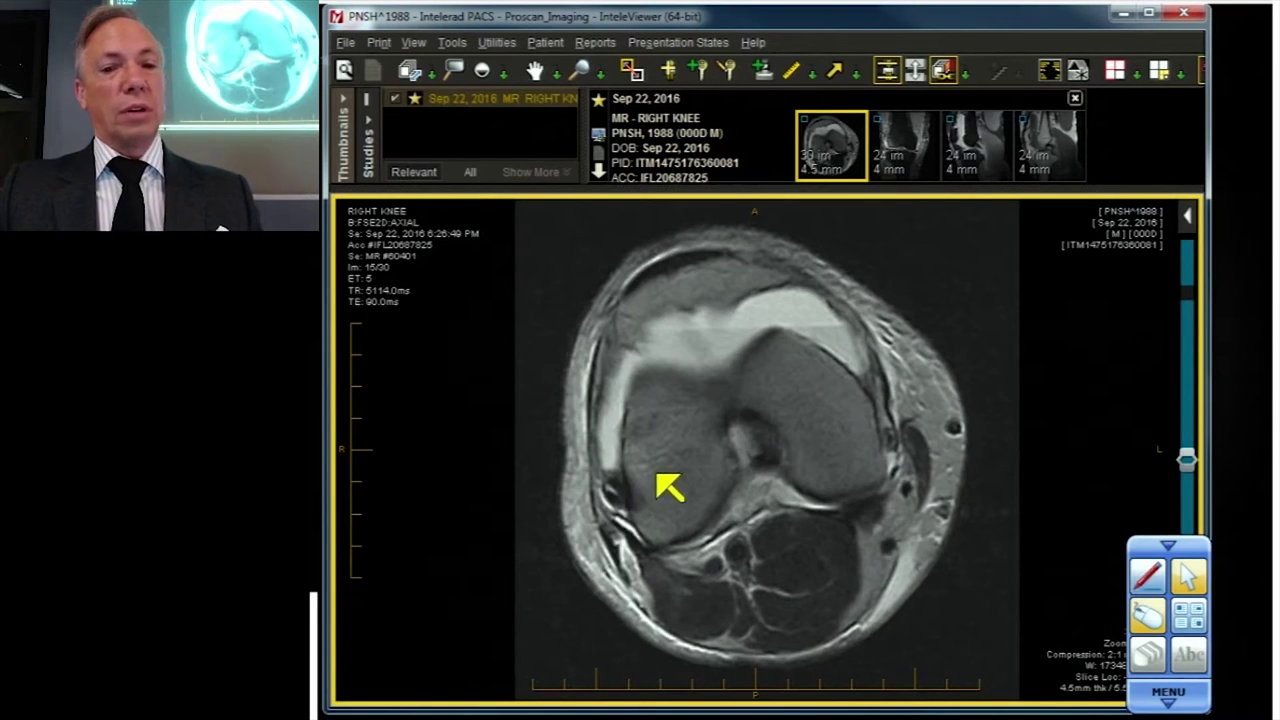
click(912, 155)
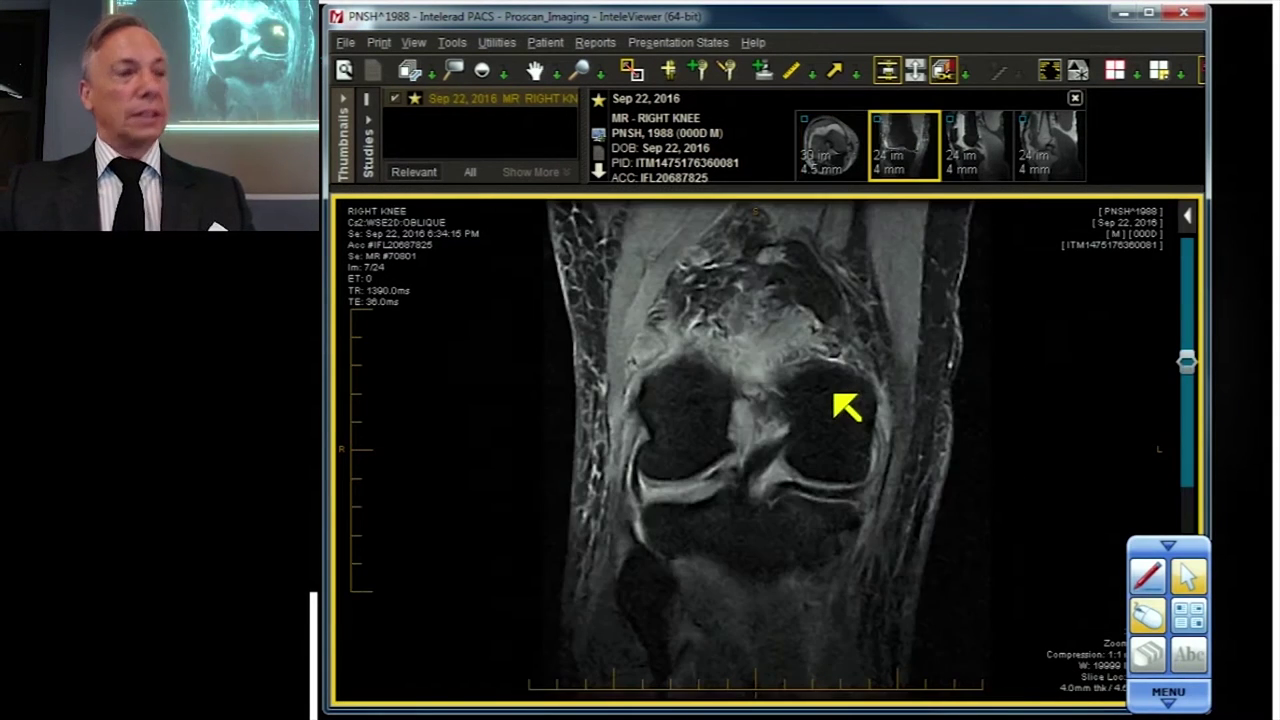
Step: Step back and forth through neighbouring coronal oblique slices around images 6–8 of 24
scroll(846, 406, down, 1)
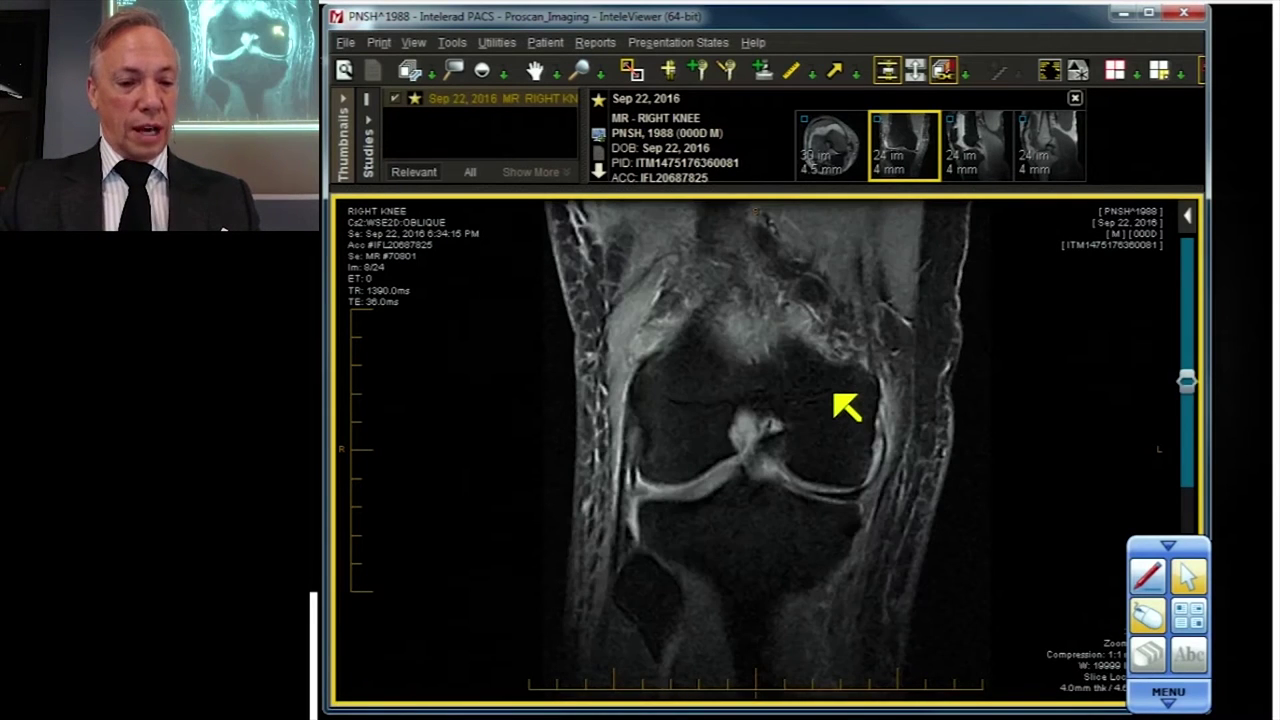
scroll(846, 406, down, 2)
scroll(846, 406, up, 3)
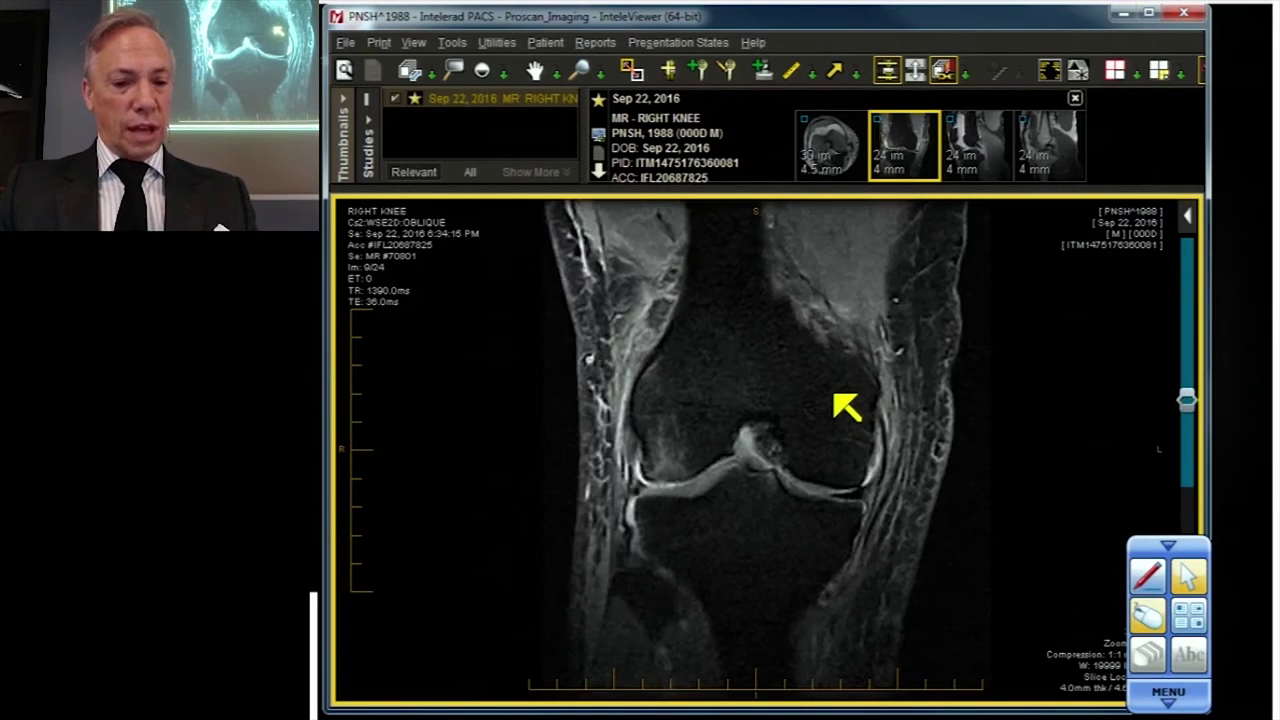
scroll(846, 406, down, 3)
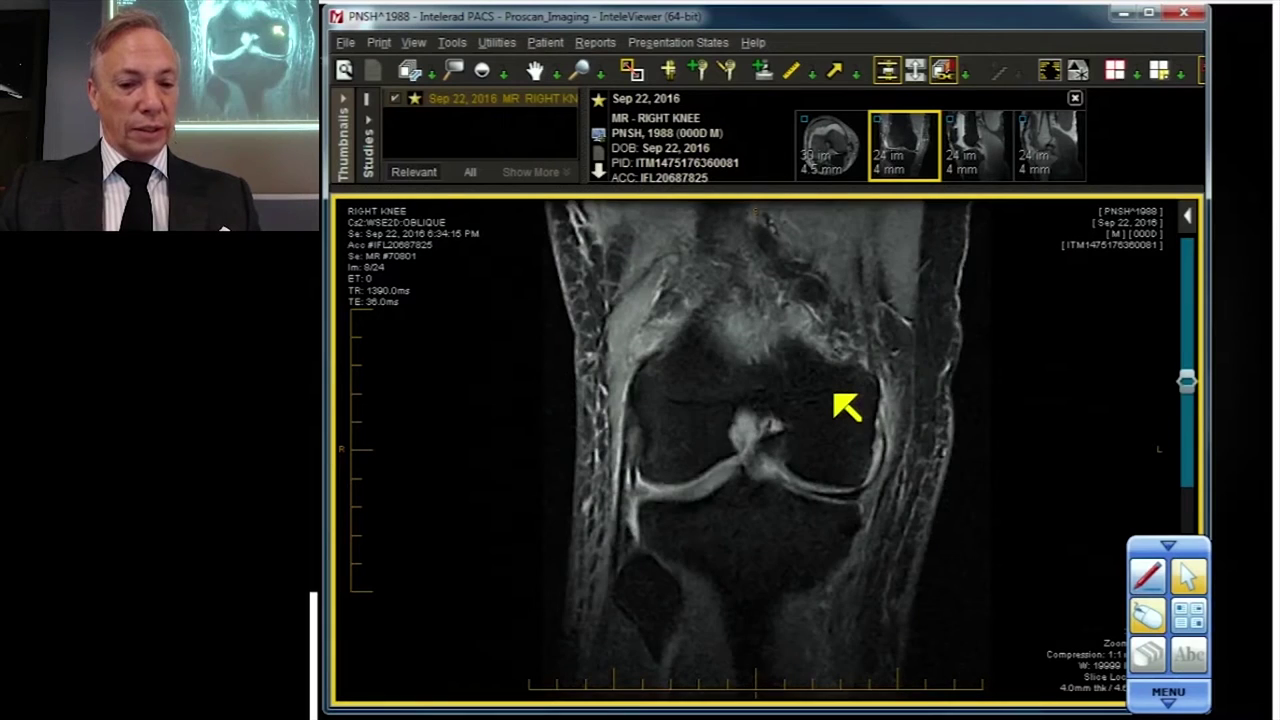
scroll(846, 406, up, 4)
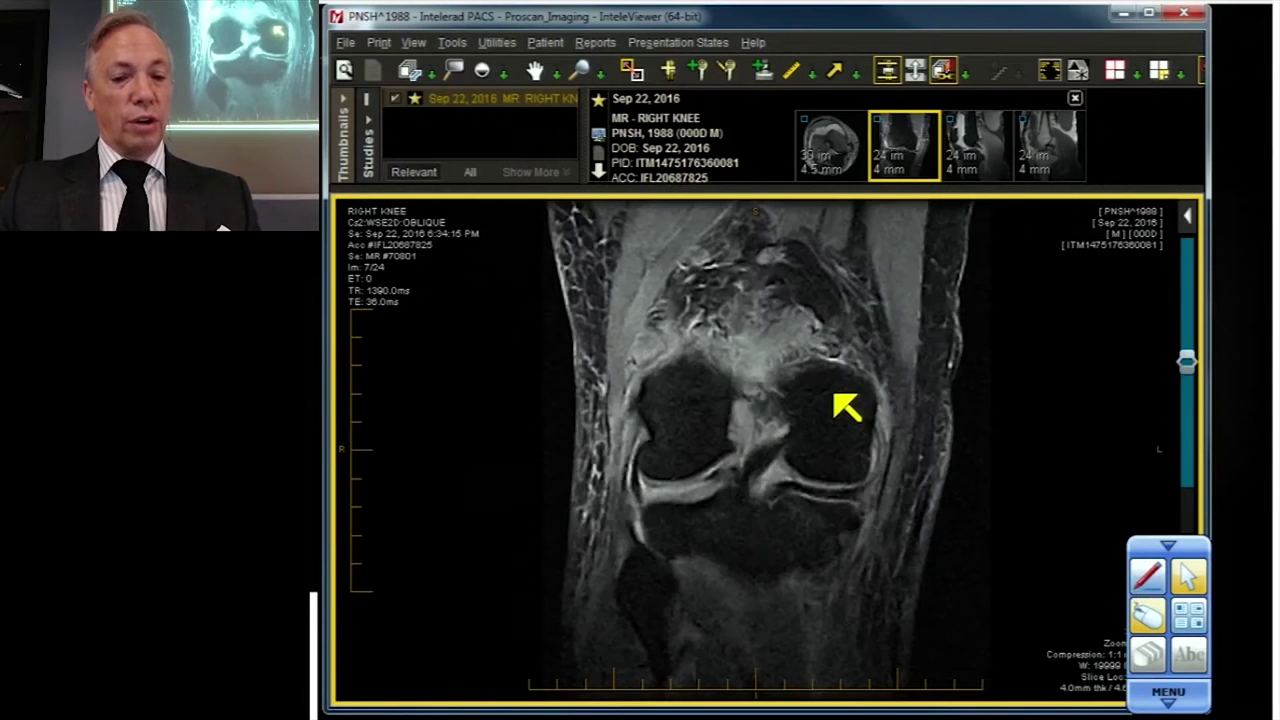
scroll(846, 406, down, 3)
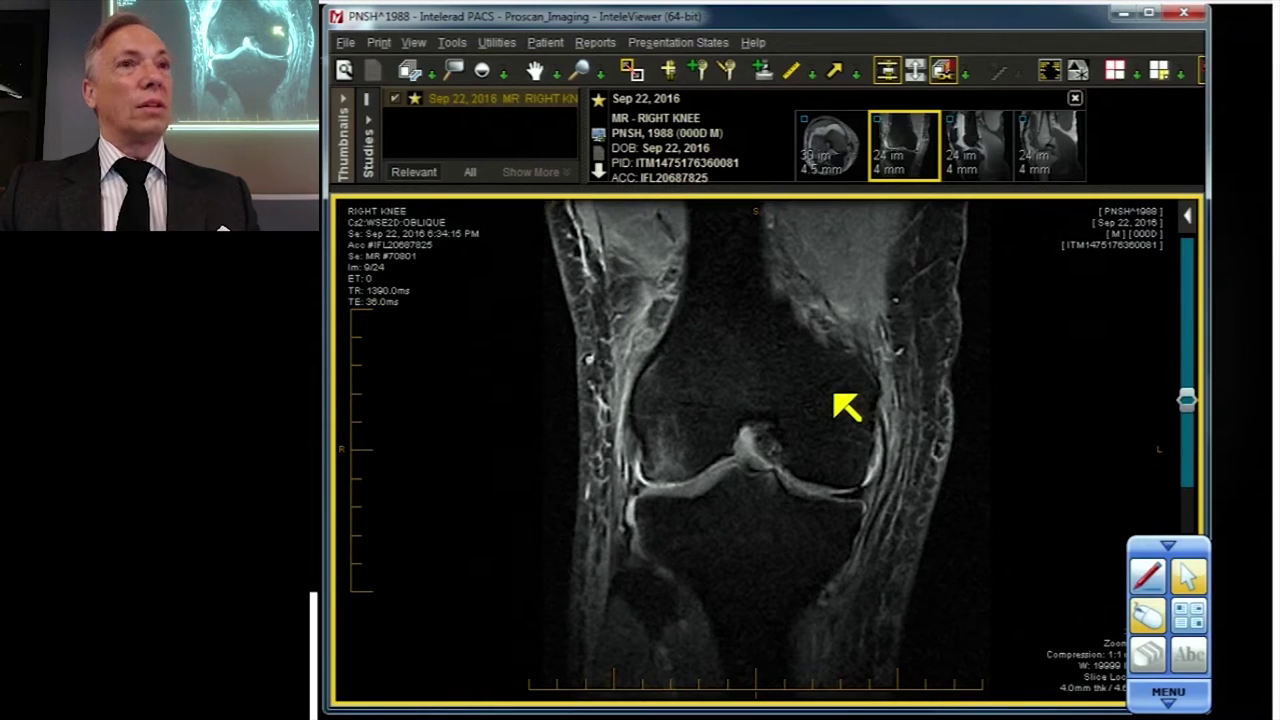
scroll(846, 406, up, 2)
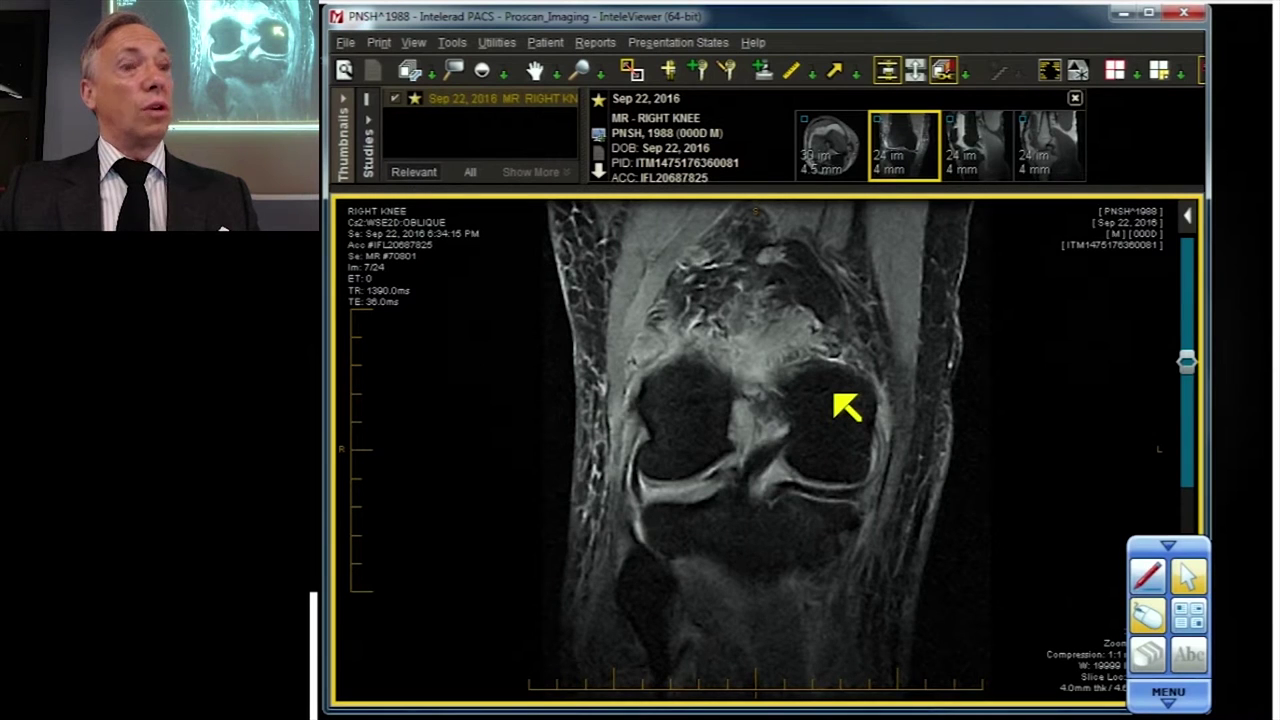
scroll(846, 406, down, 4)
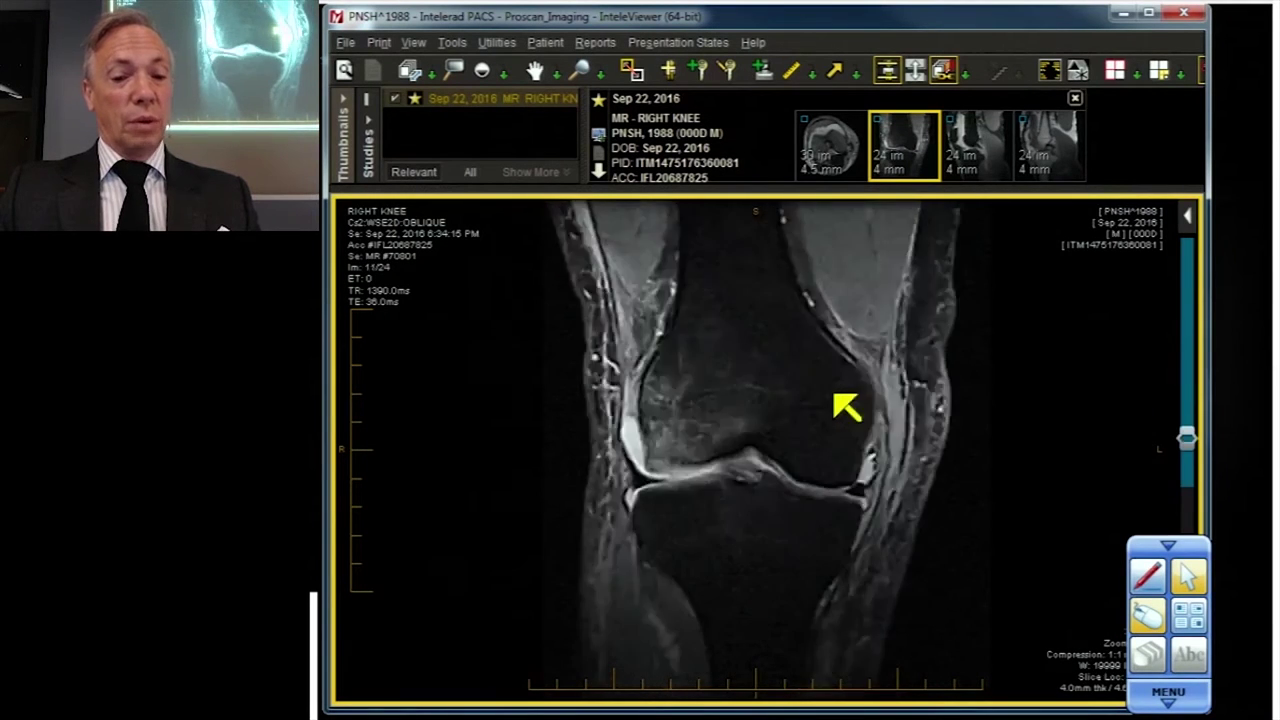
scroll(848, 516, up, 4)
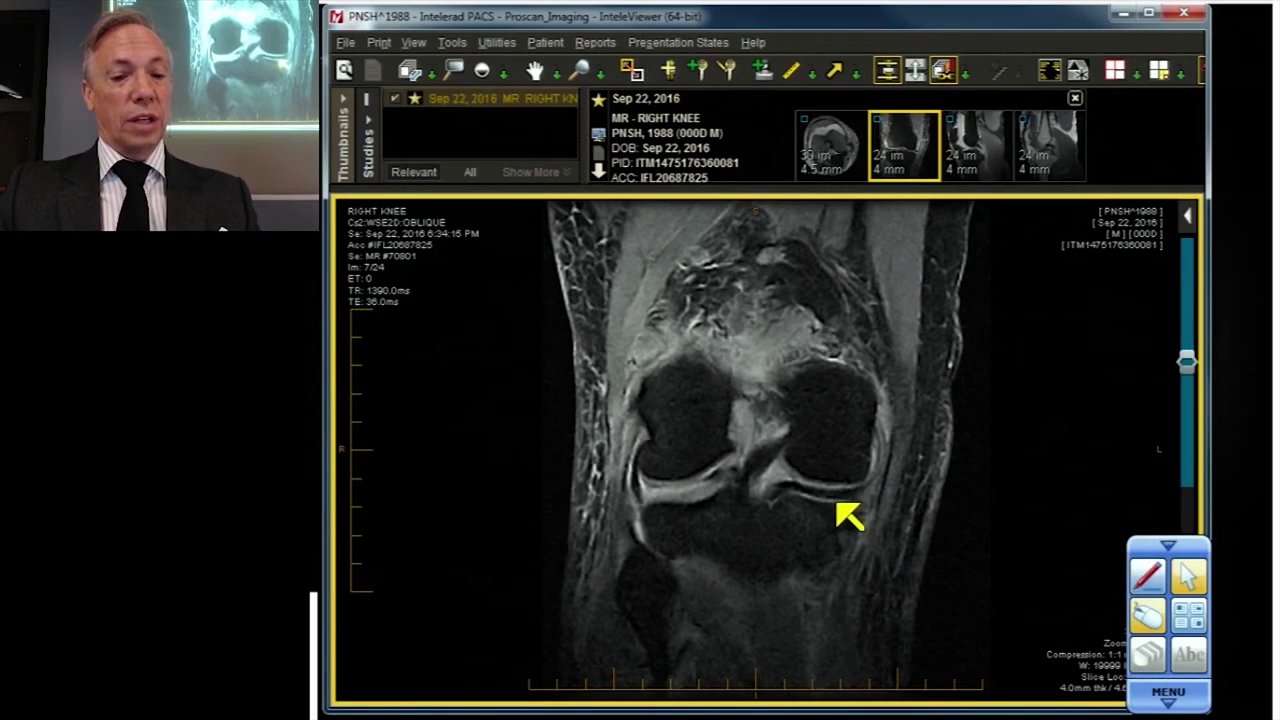
scroll(788, 486, down, 3)
scroll(780, 495, up, 3)
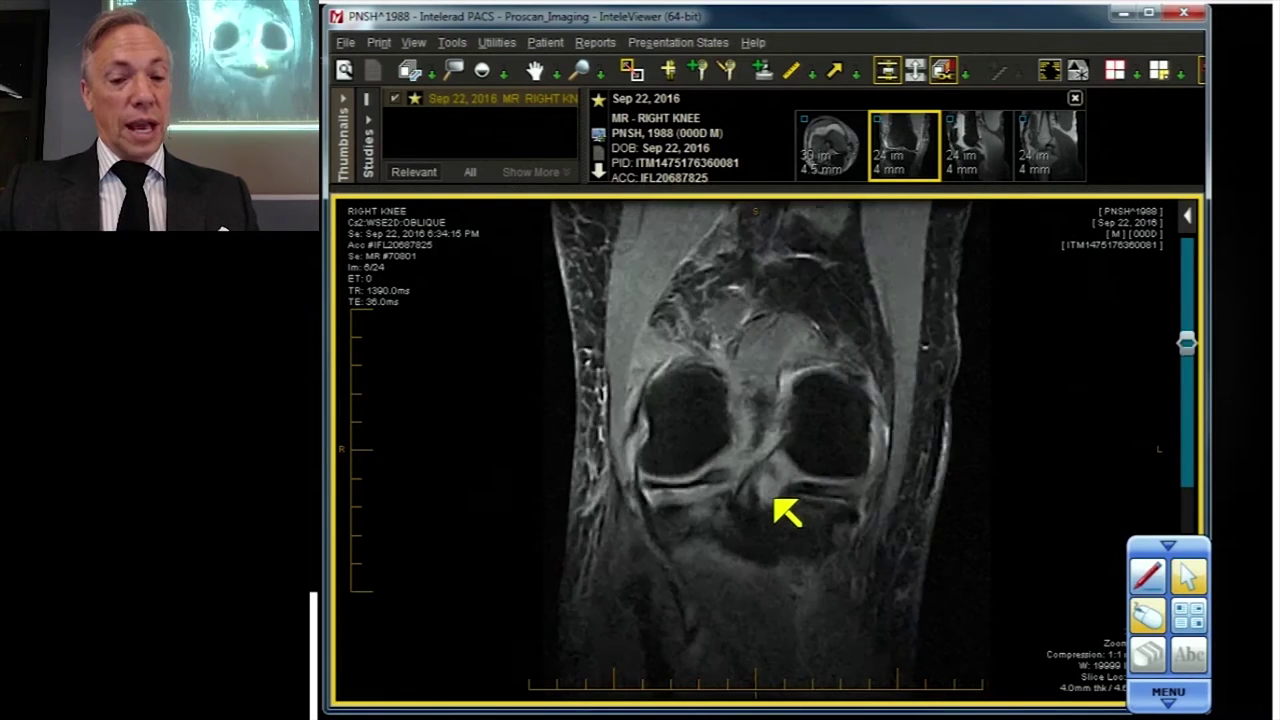
scroll(780, 518, down, 1)
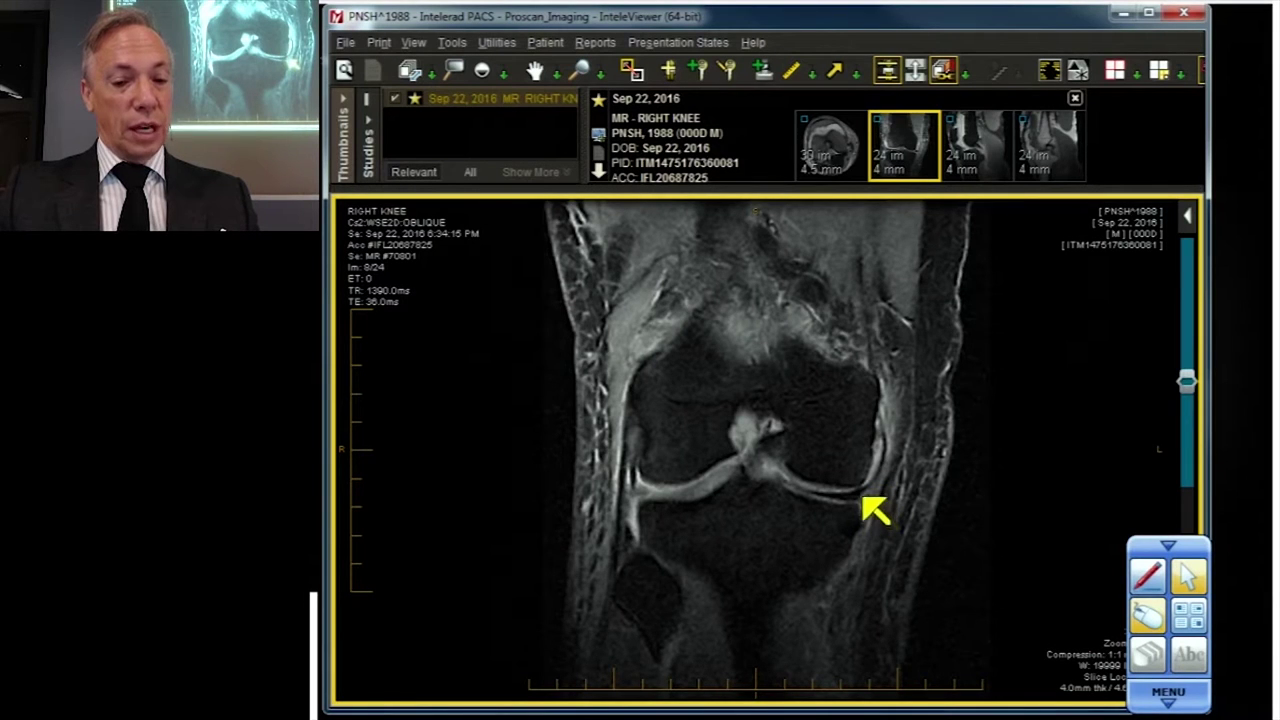
Step: Zoom in on the meniscus region of the coronal knee image
click(579, 70)
drag(843, 529, 869, 491)
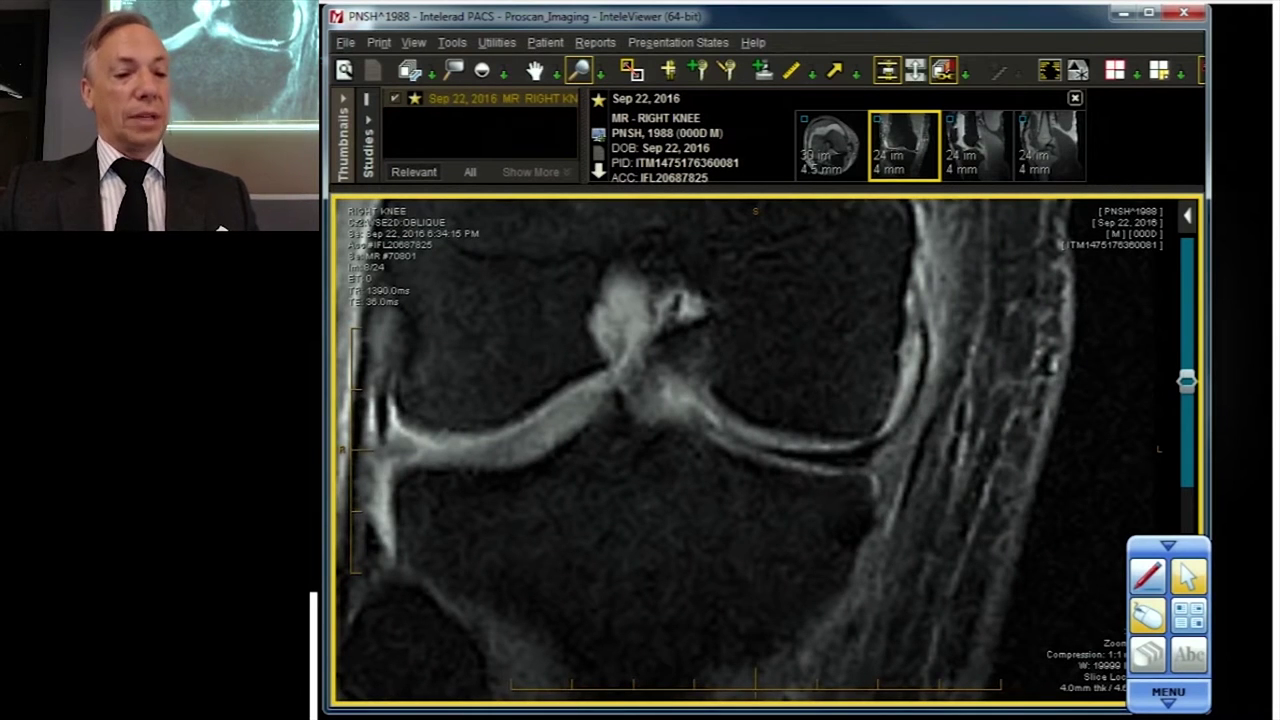
scroll(872, 480, up, 2)
scroll(816, 432, down, 3)
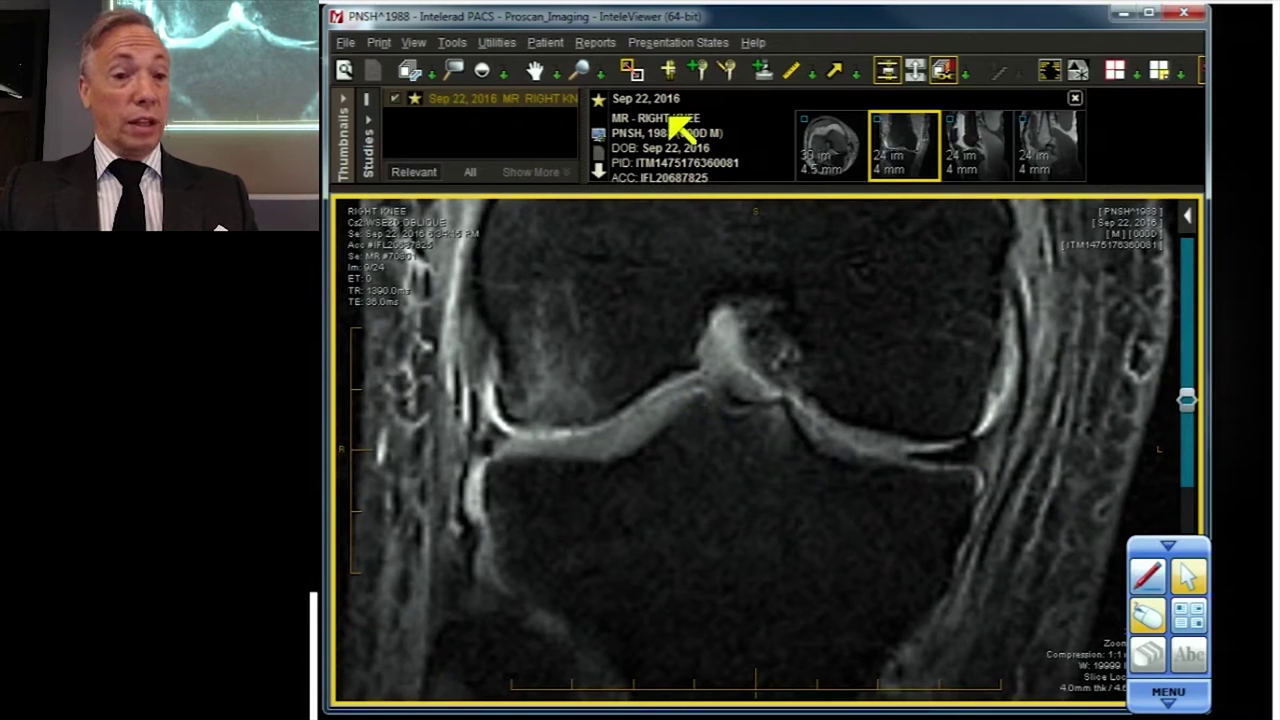
Step: Zoom back out to the whole knee and page through to coronal image 8 of 24
click(580, 70)
drag(640, 366, 640, 371)
scroll(646, 417, up, 2)
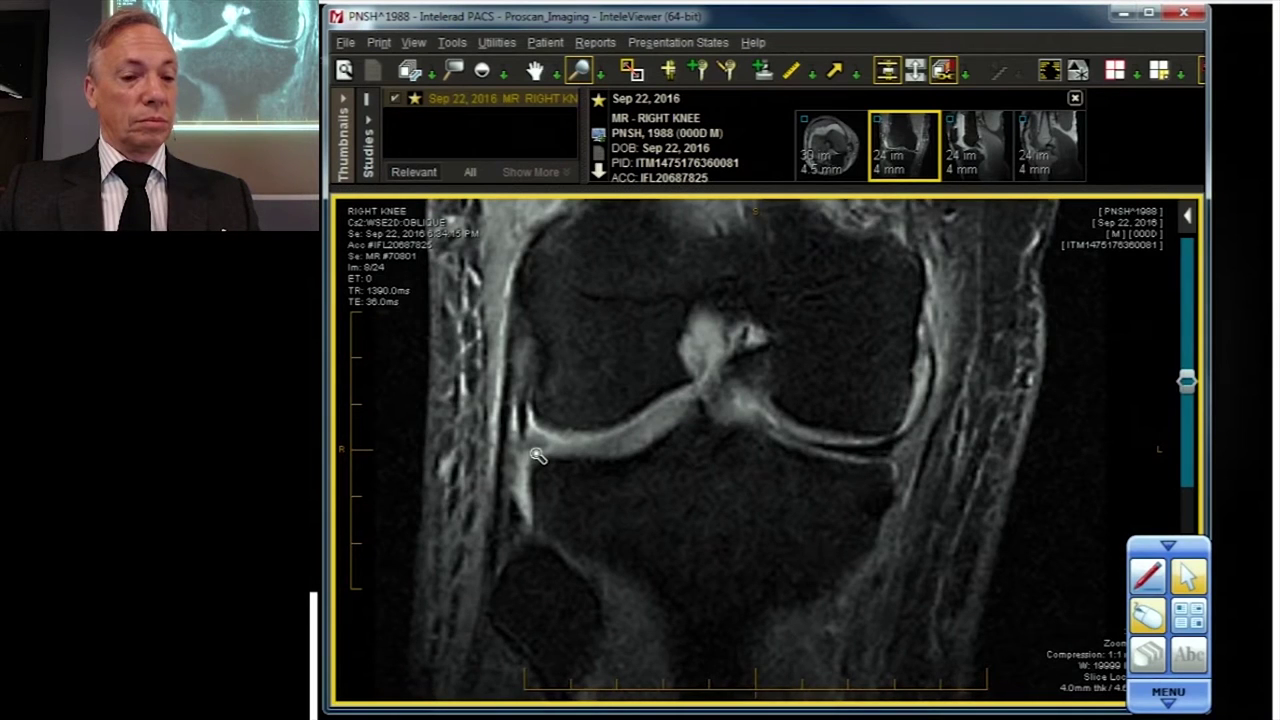
scroll(550, 438, up, 1)
scroll(566, 446, down, 2)
scroll(569, 449, down, 1)
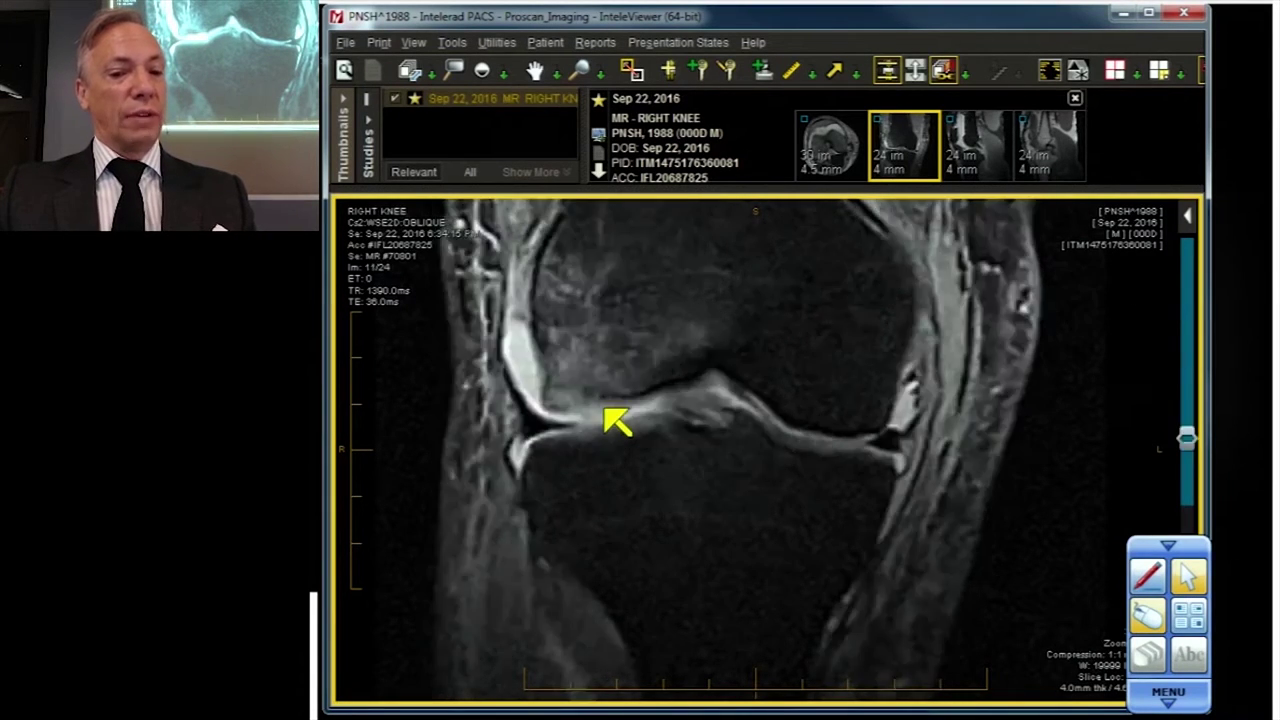
scroll(605, 411, up, 2)
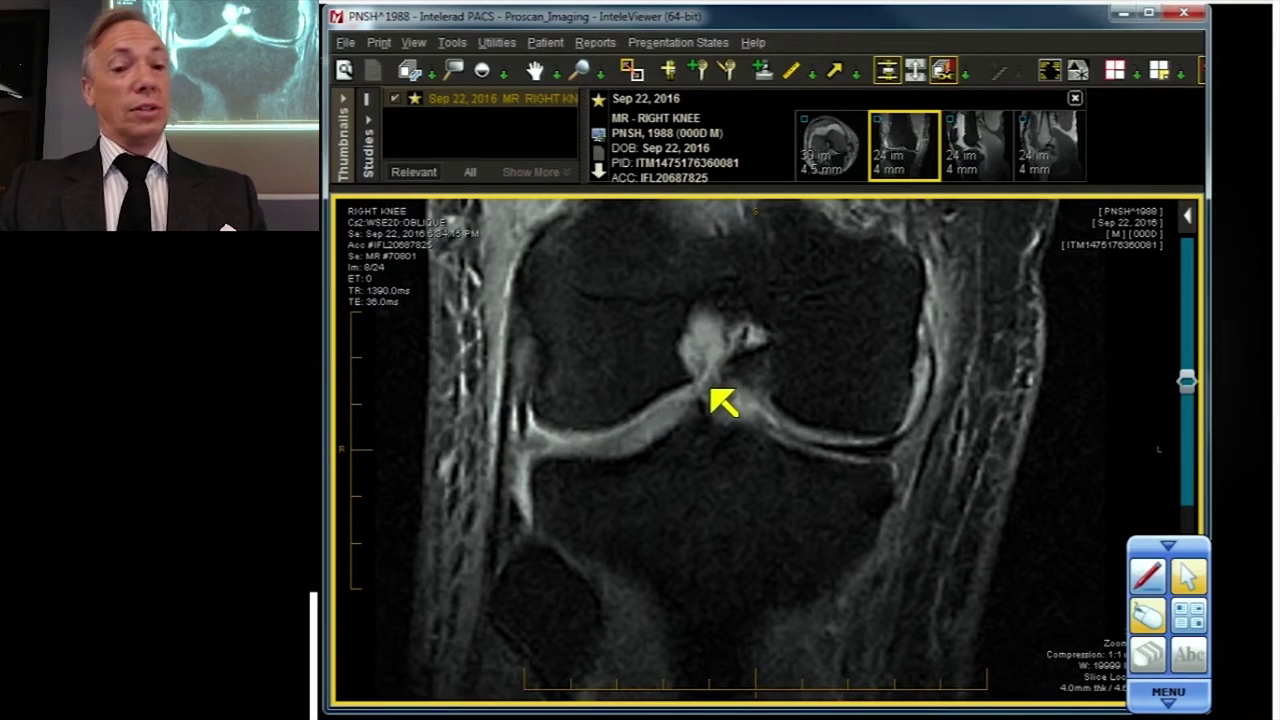
Step: Move between coronal images 7 and 9 of 24, stopping on 9/24 at the medial joint line
scroll(665, 420, down, 1)
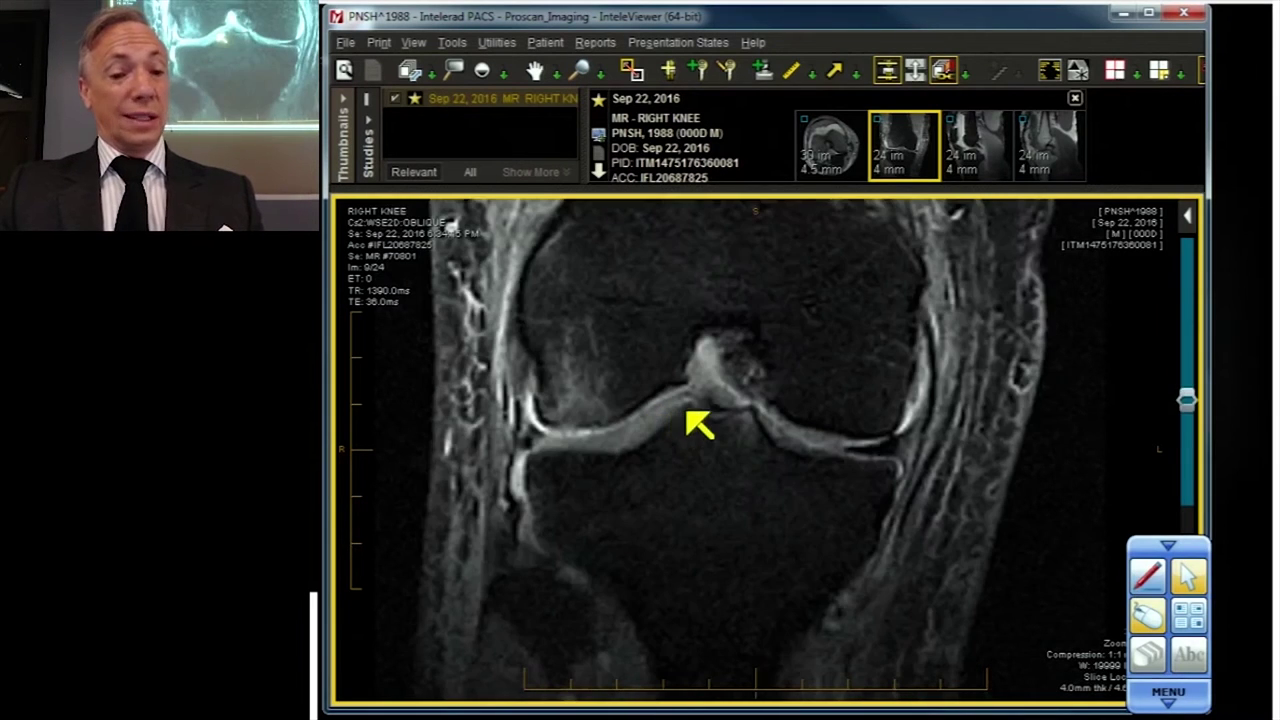
scroll(710, 418, down, 1)
scroll(728, 400, up, 2)
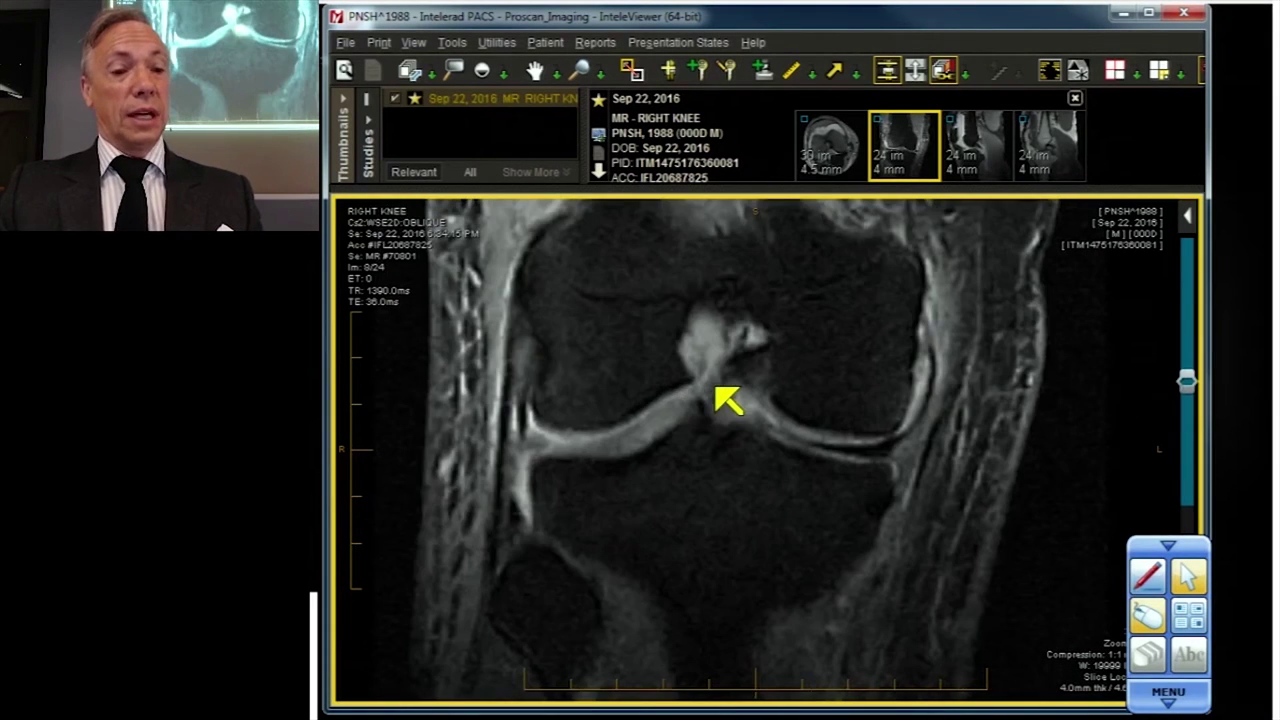
scroll(714, 392, up, 1)
scroll(716, 395, down, 1)
scroll(718, 398, up, 1)
scroll(722, 401, down, 1)
scroll(722, 401, up, 1)
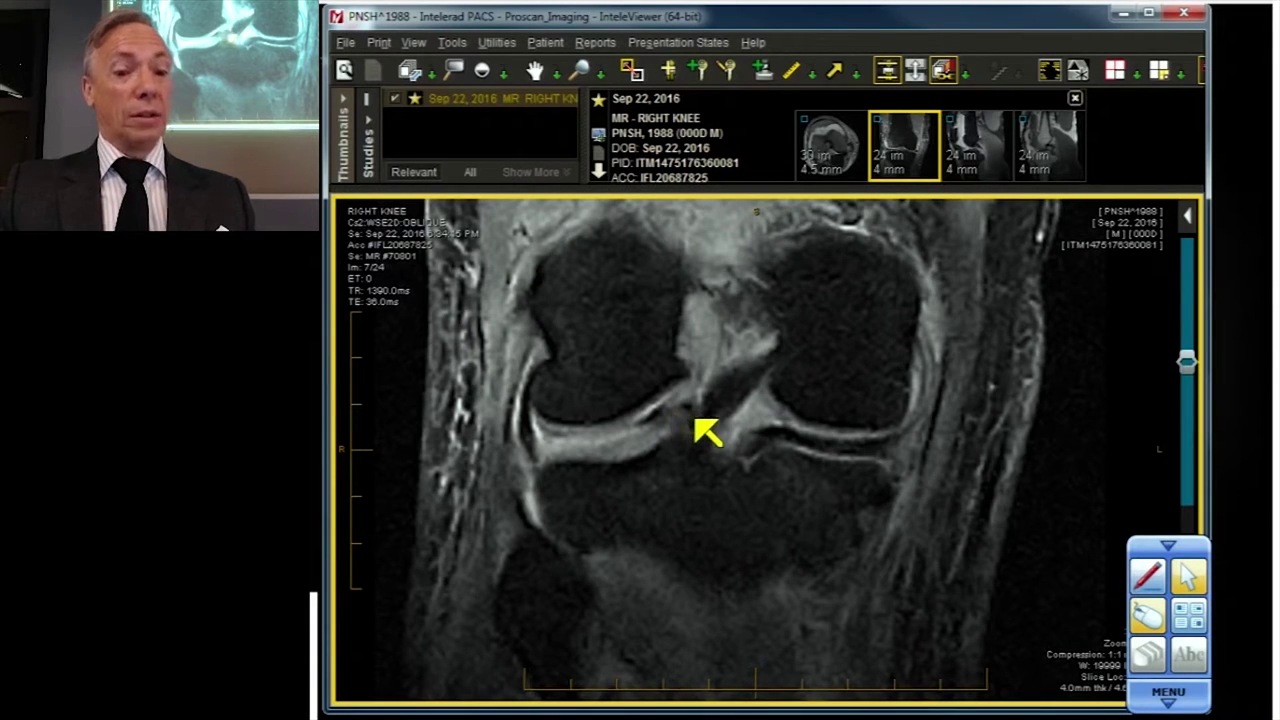
scroll(697, 421, down, 2)
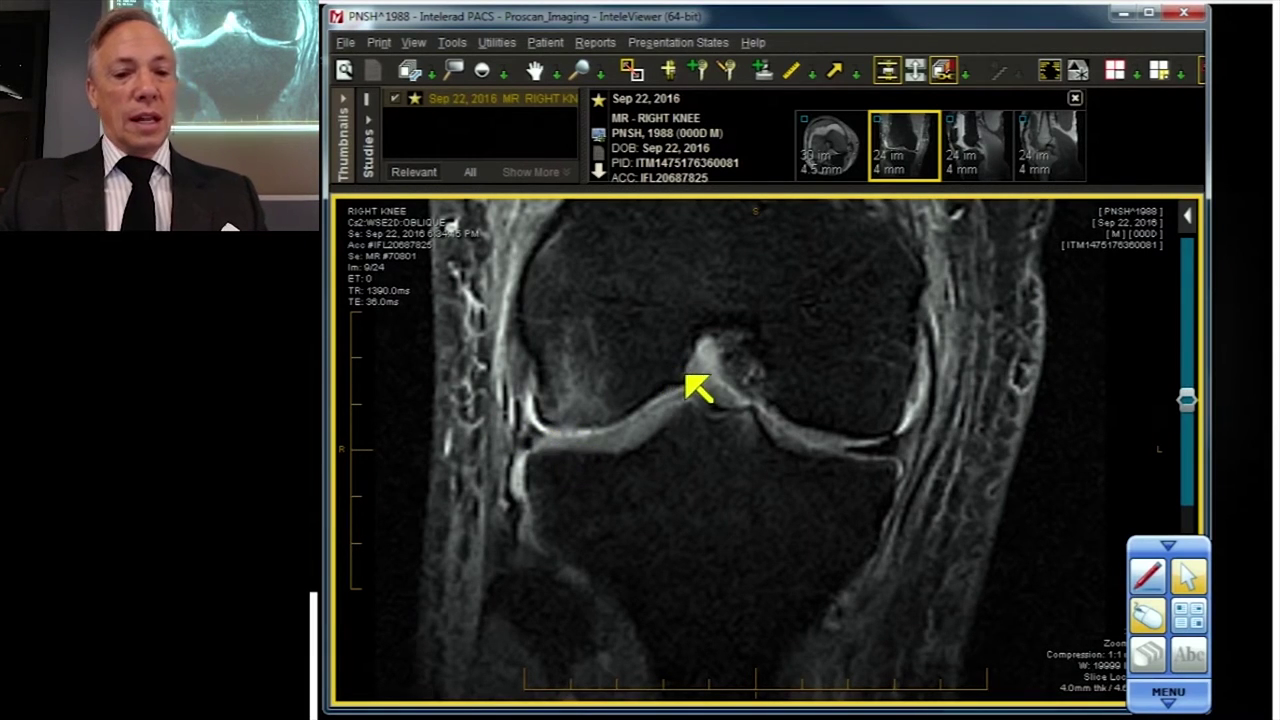
Step: Page from coronal image 9 up to 12, then back to image 6 of 24 through the femoral condyles
scroll(686, 377, down, 3)
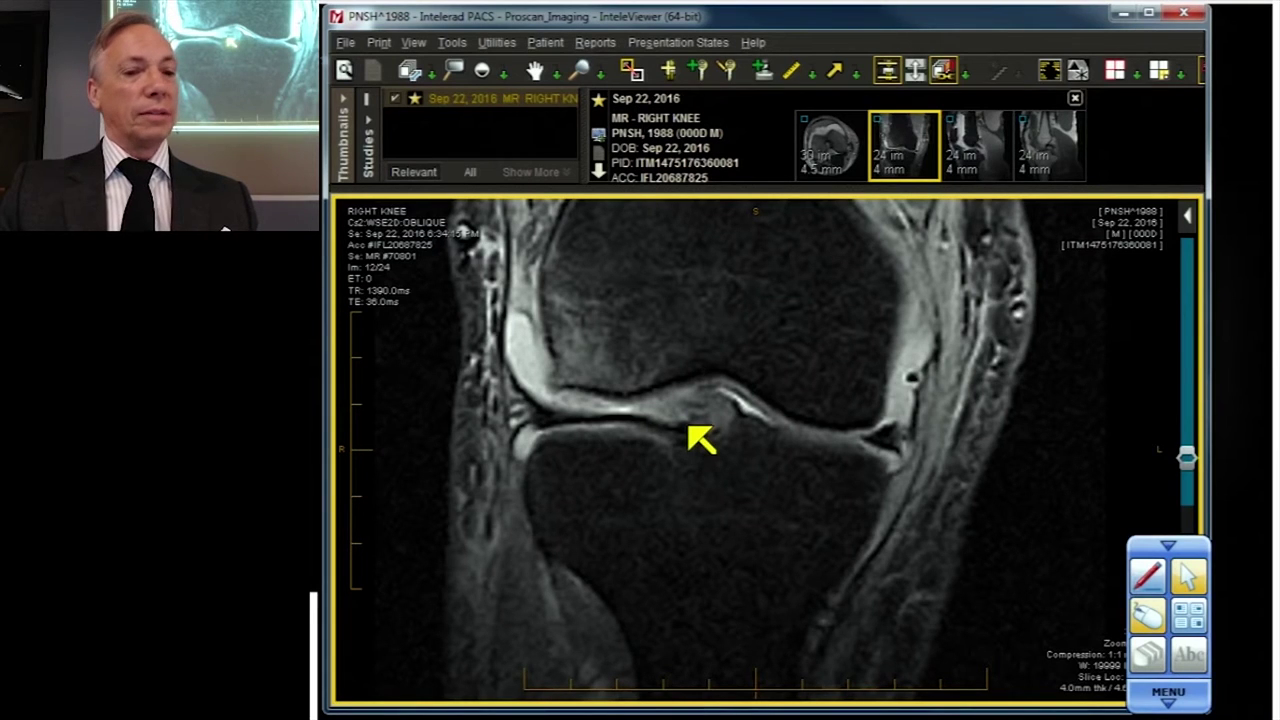
scroll(692, 430, up, 4)
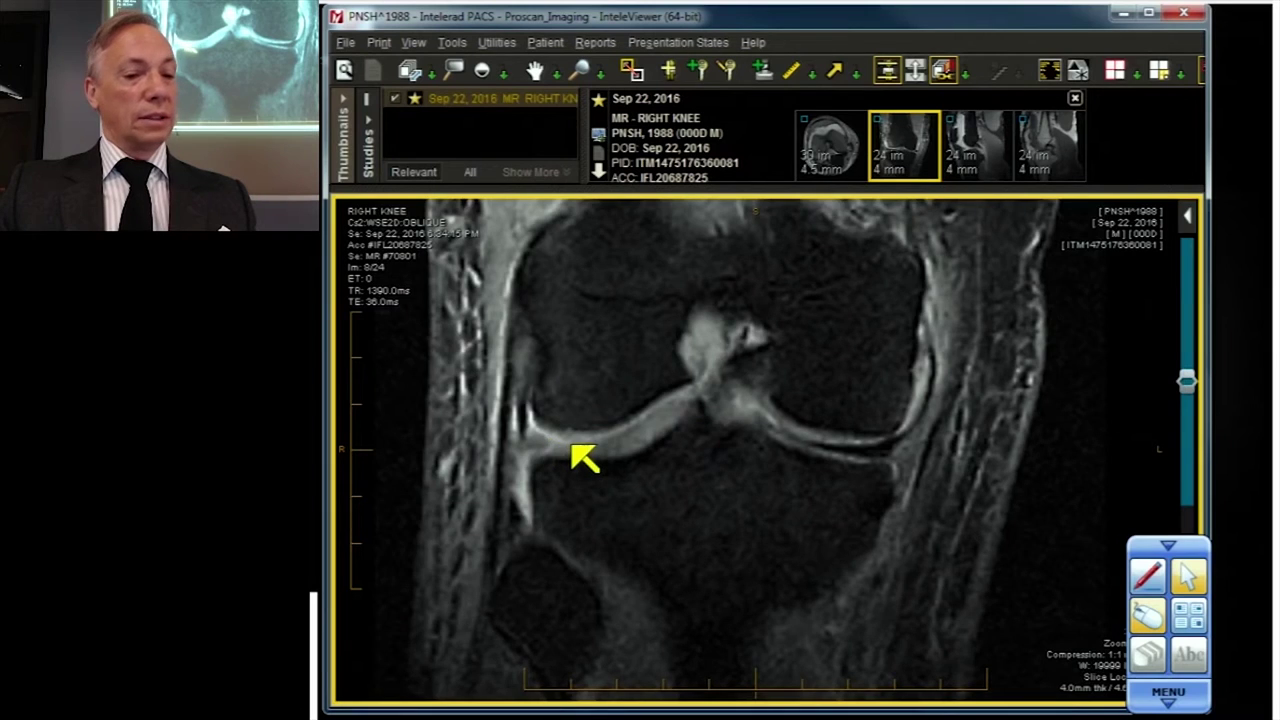
scroll(580, 452, up, 2)
scroll(586, 452, down, 2)
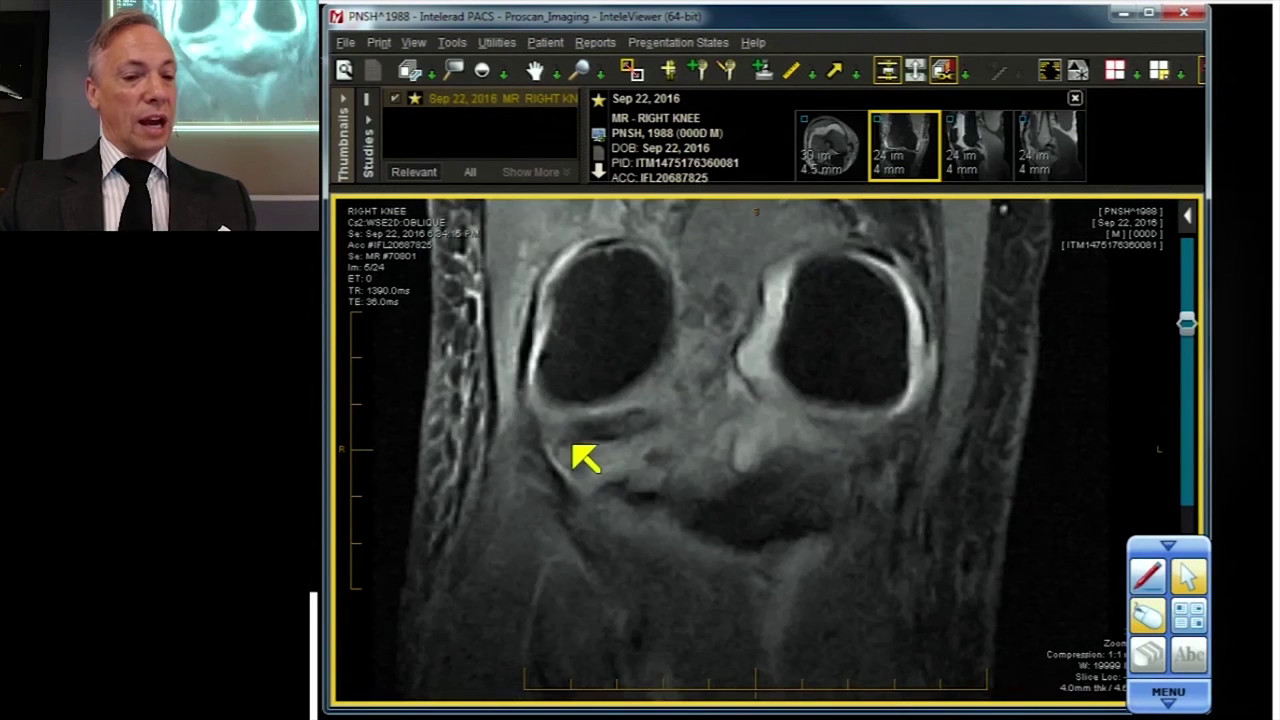
scroll(590, 530, up, 2)
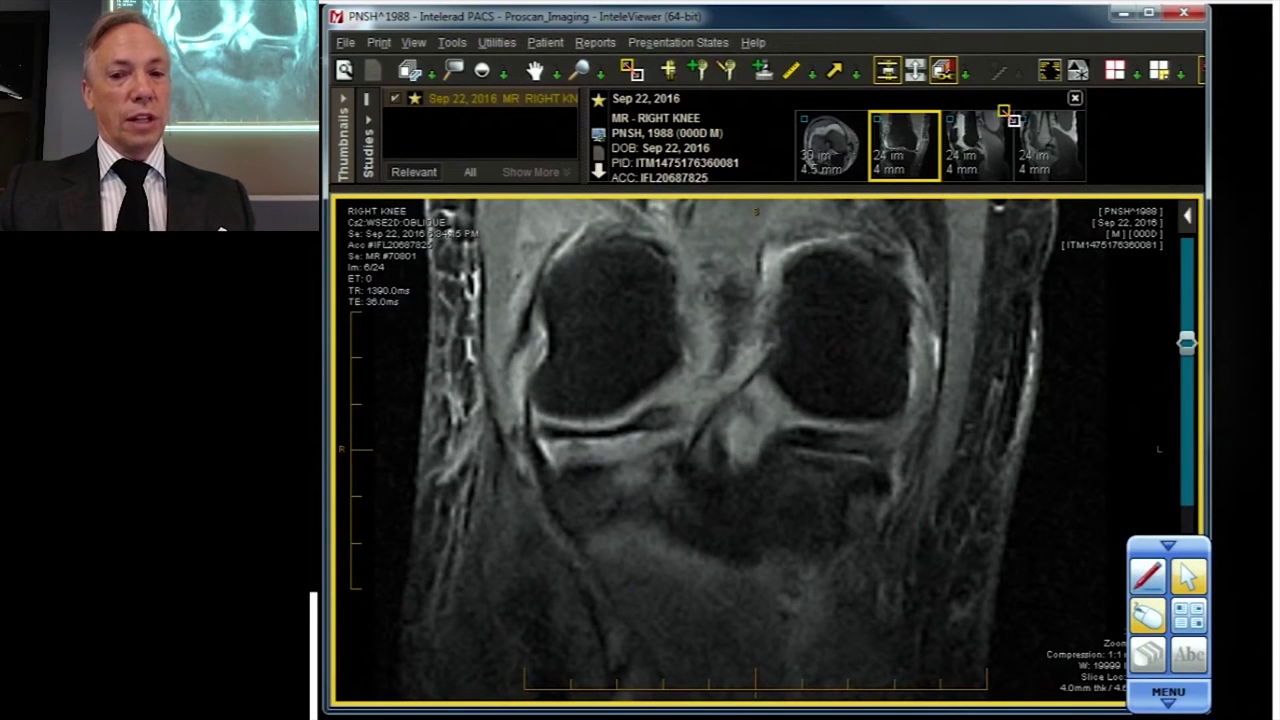
Step: Load the sagittal knee series into the viewport and begin paging through it
drag(971, 130, 870, 400)
scroll(870, 400, down, 4)
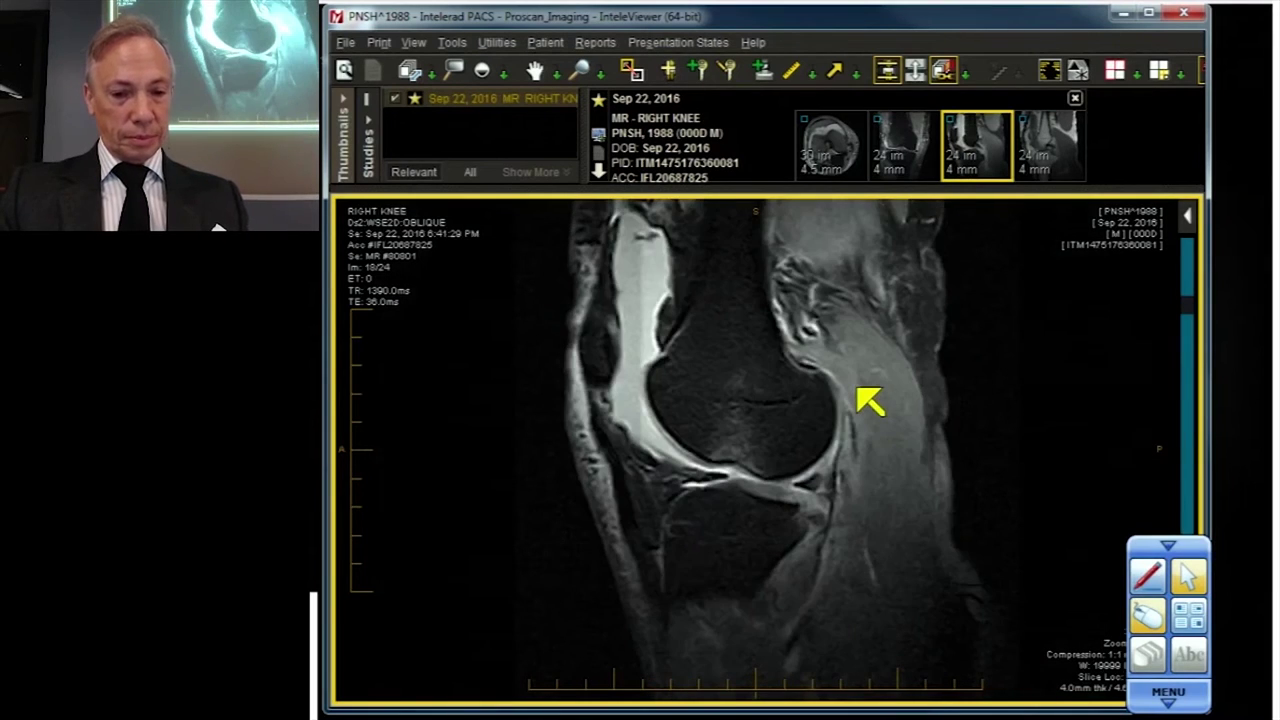
scroll(870, 400, up, 1)
scroll(870, 400, down, 3)
scroll(870, 400, up, 4)
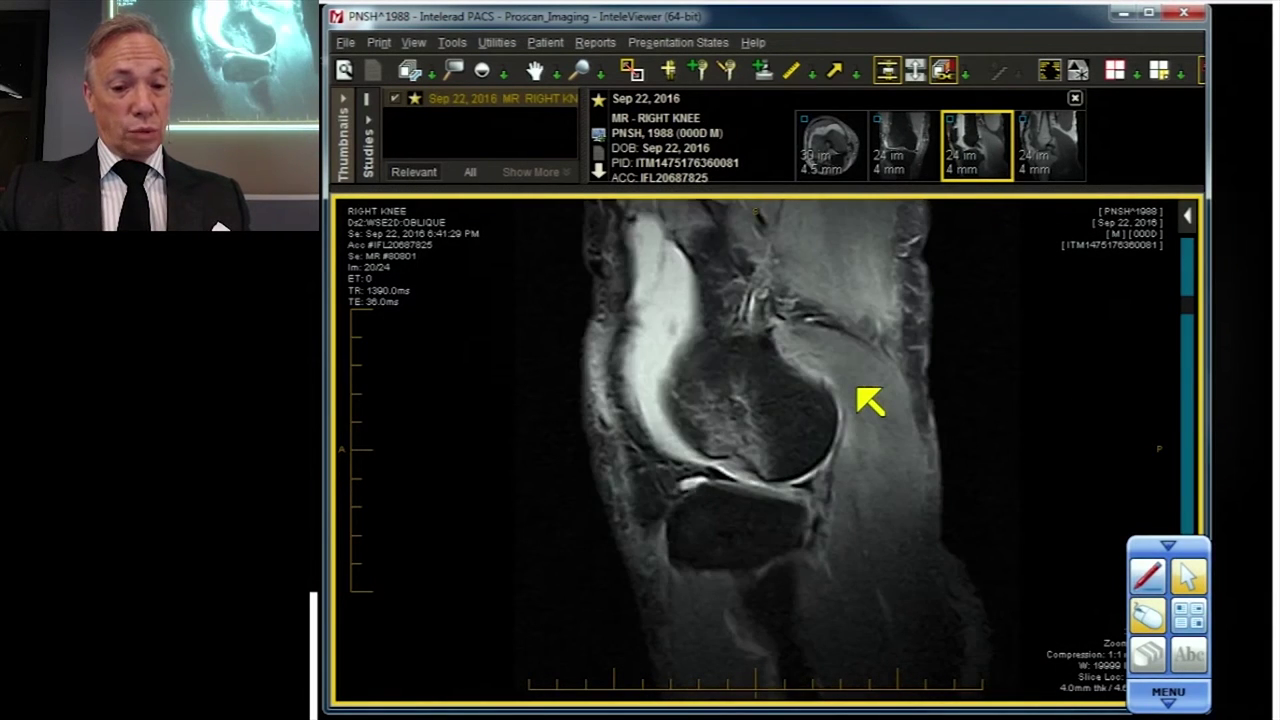
scroll(870, 400, down, 4)
scroll(870, 400, down, 1)
Step: Page back and forth through the sagittal slices, settling on image 20 of 24
scroll(870, 400, up, 1)
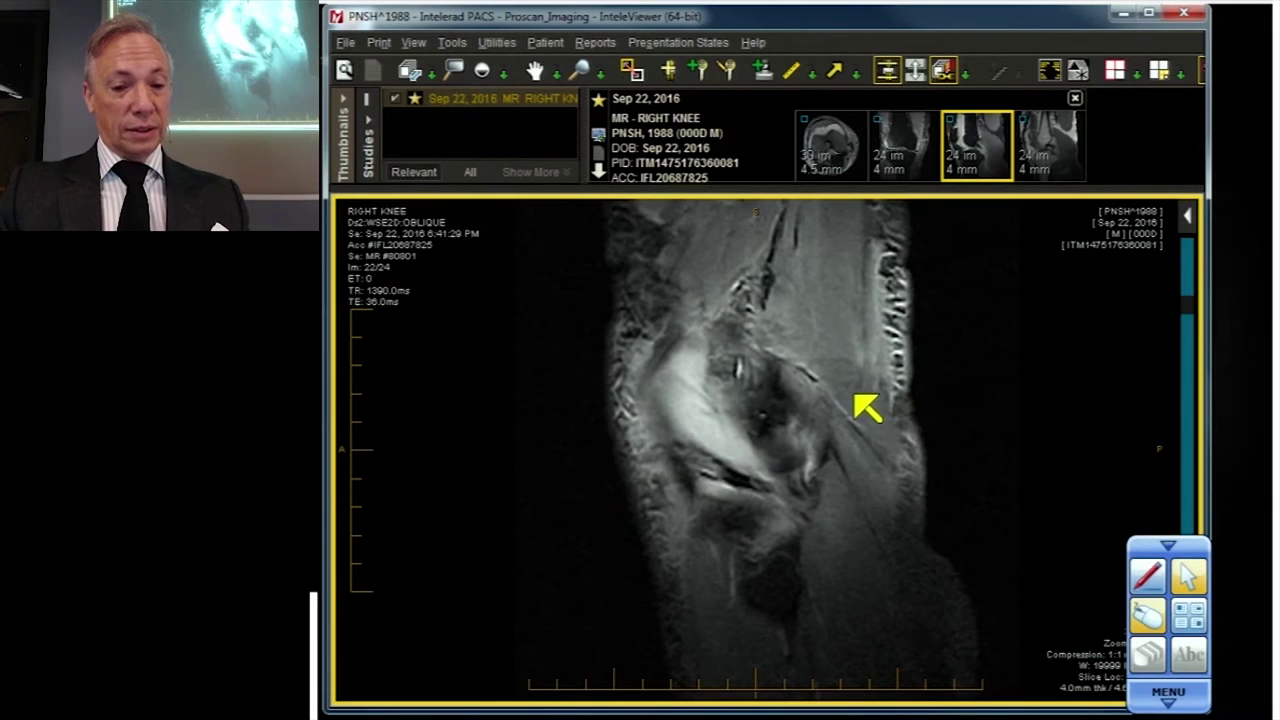
scroll(757, 492, up, 1)
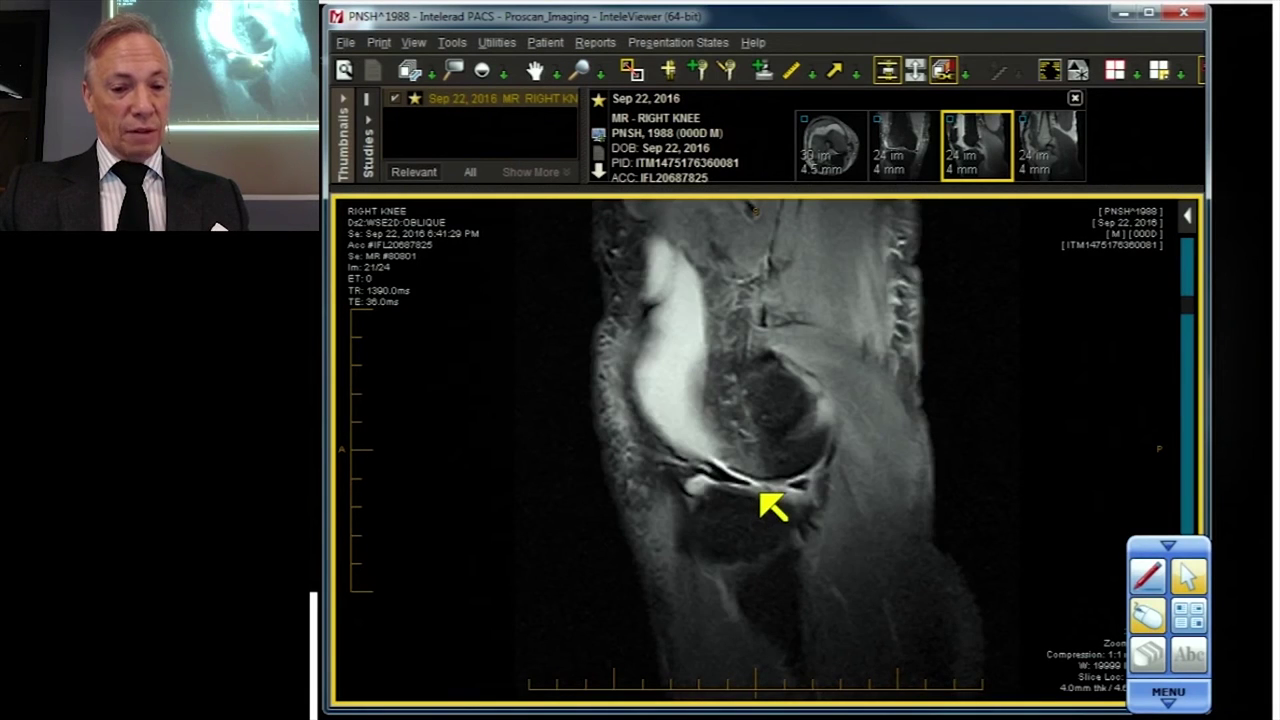
scroll(760, 493, down, 1)
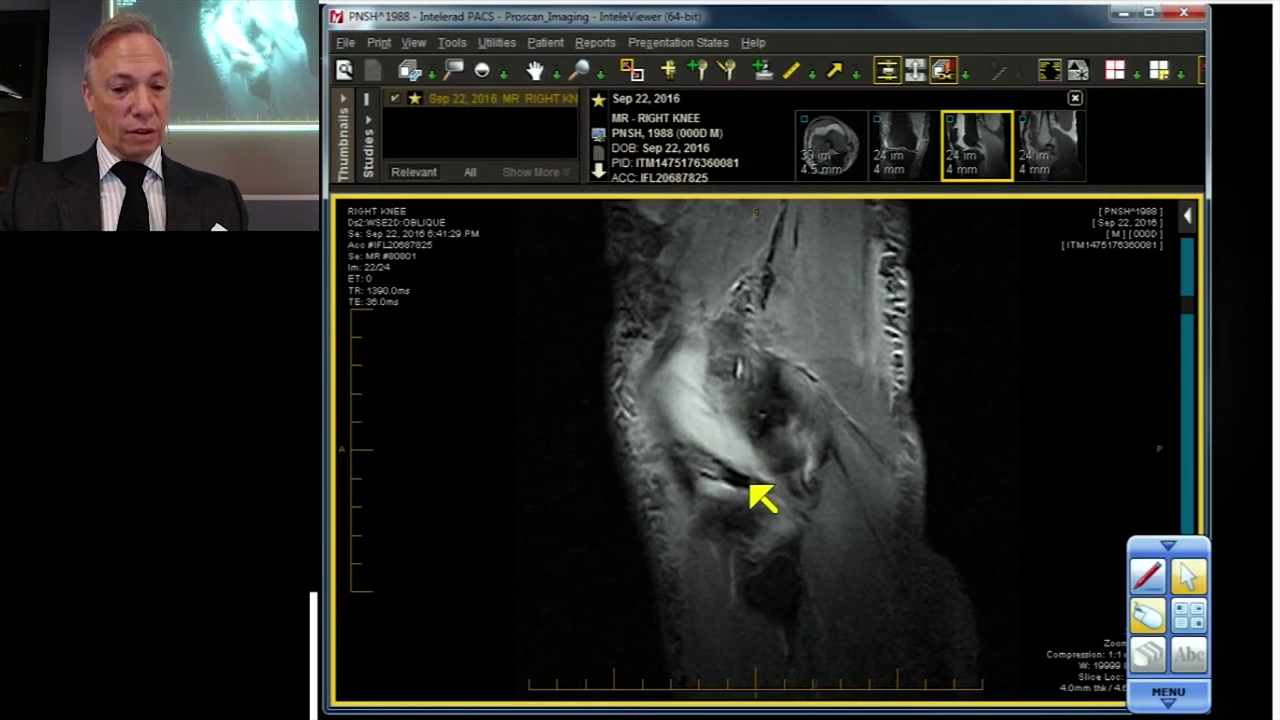
scroll(752, 490, up, 1)
scroll(760, 498, up, 1)
scroll(775, 495, down, 2)
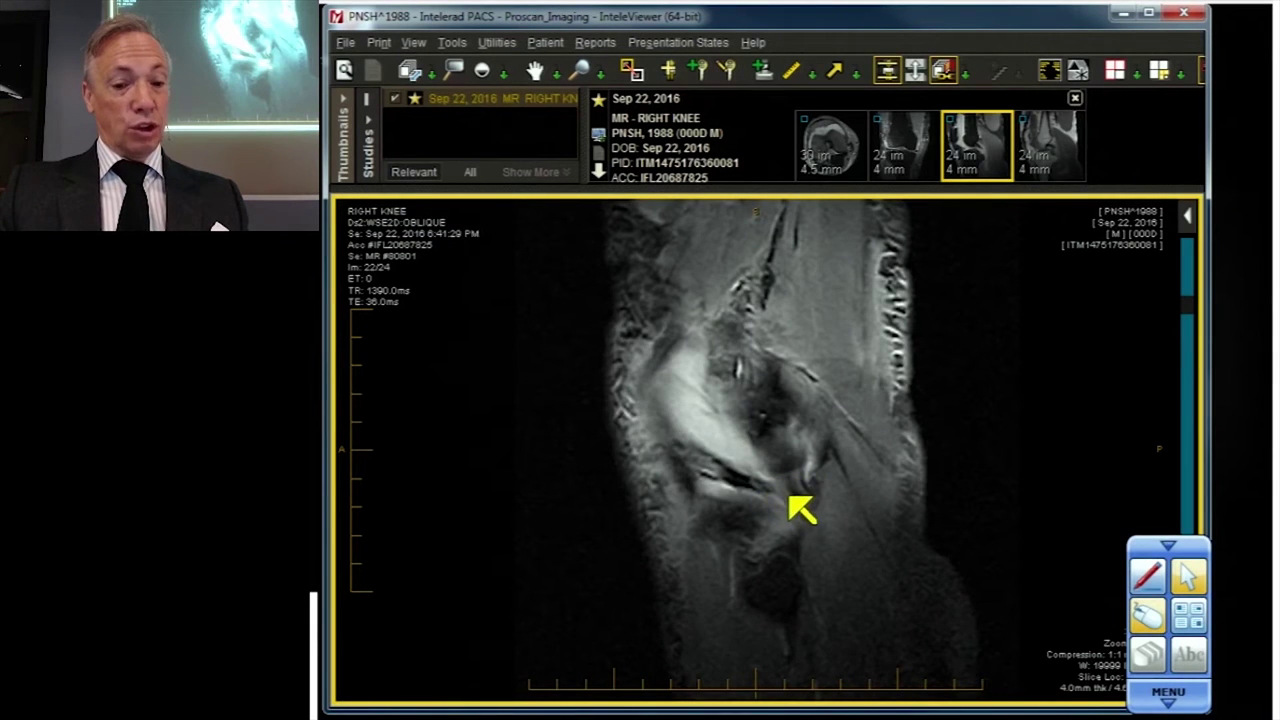
scroll(808, 490, up, 1)
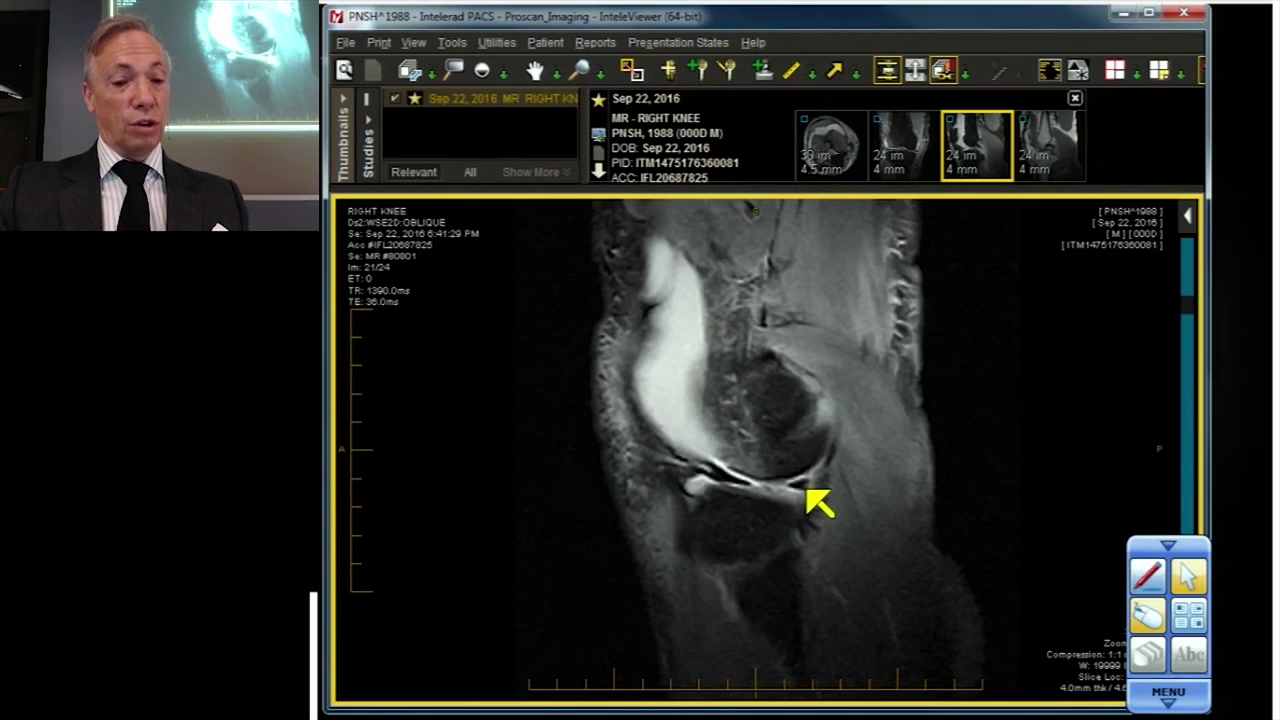
scroll(836, 517, up, 1)
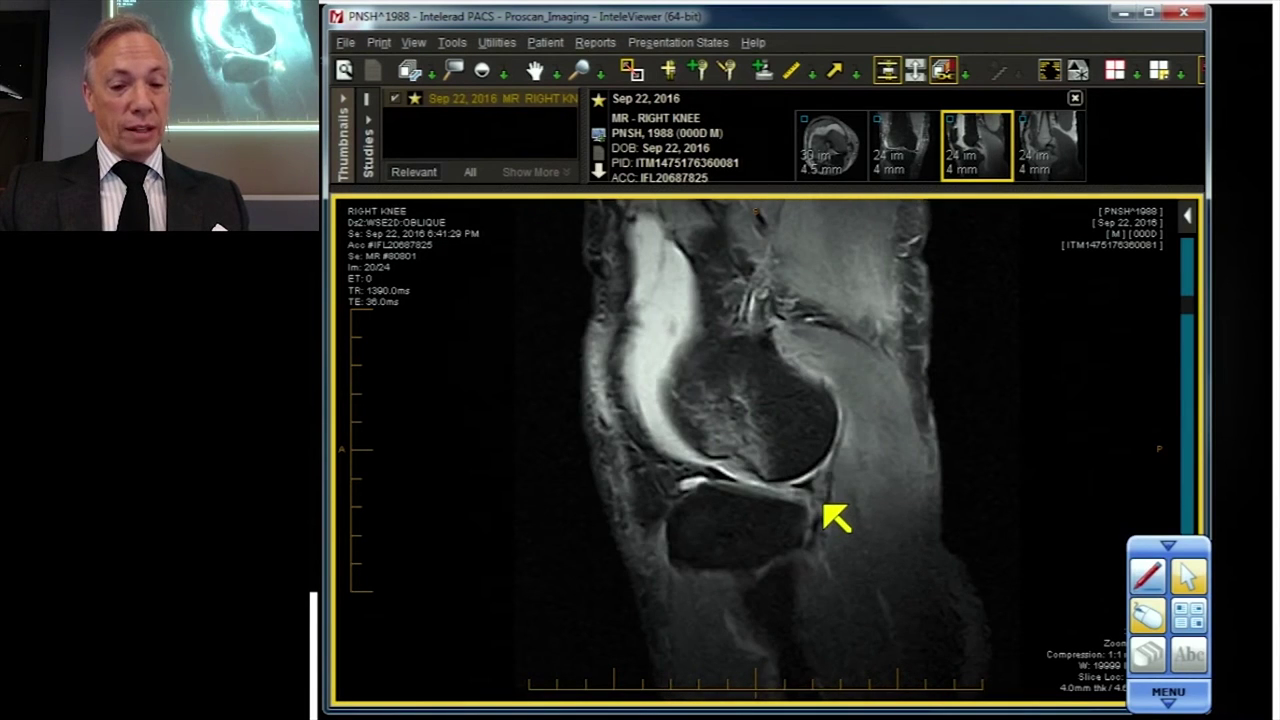
scroll(836, 517, up, 1)
scroll(836, 517, down, 1)
scroll(837, 517, up, 1)
scroll(838, 517, down, 1)
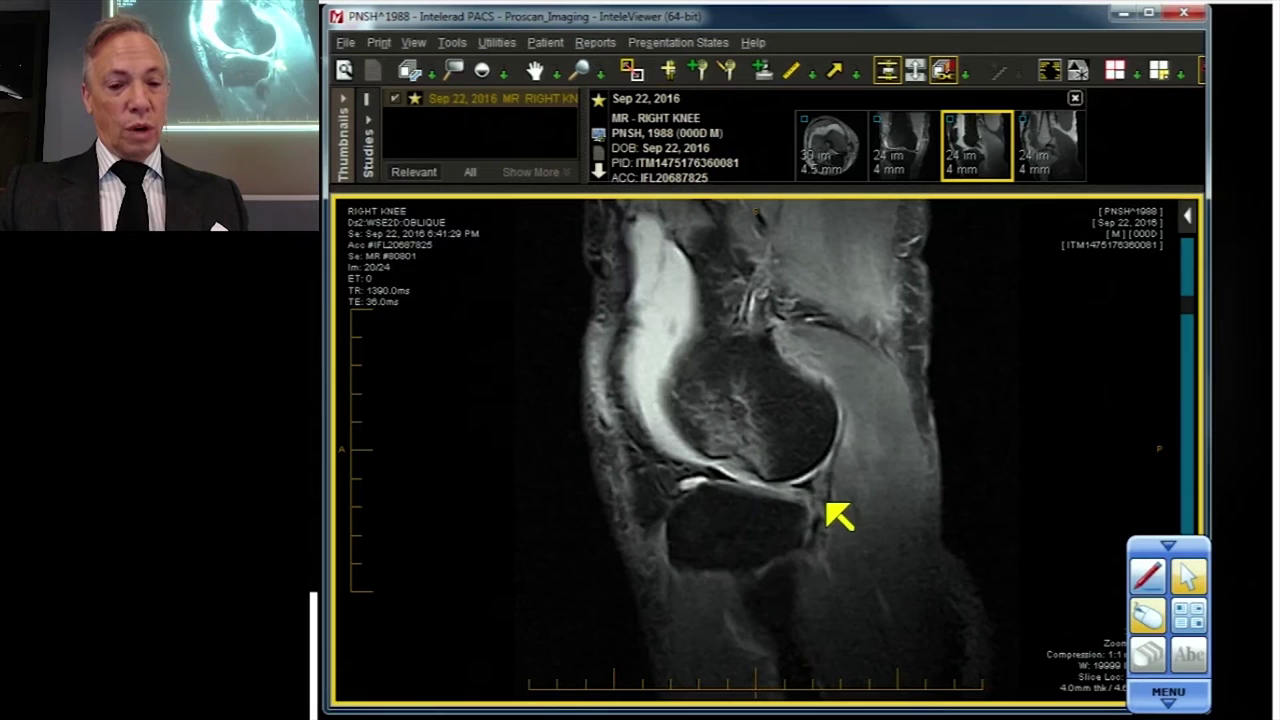
Step: Zoom in on the sagittal knee joint so the femoral condyle and tibial plateau fill the view
click(580, 70)
drag(778, 507, 759, 549)
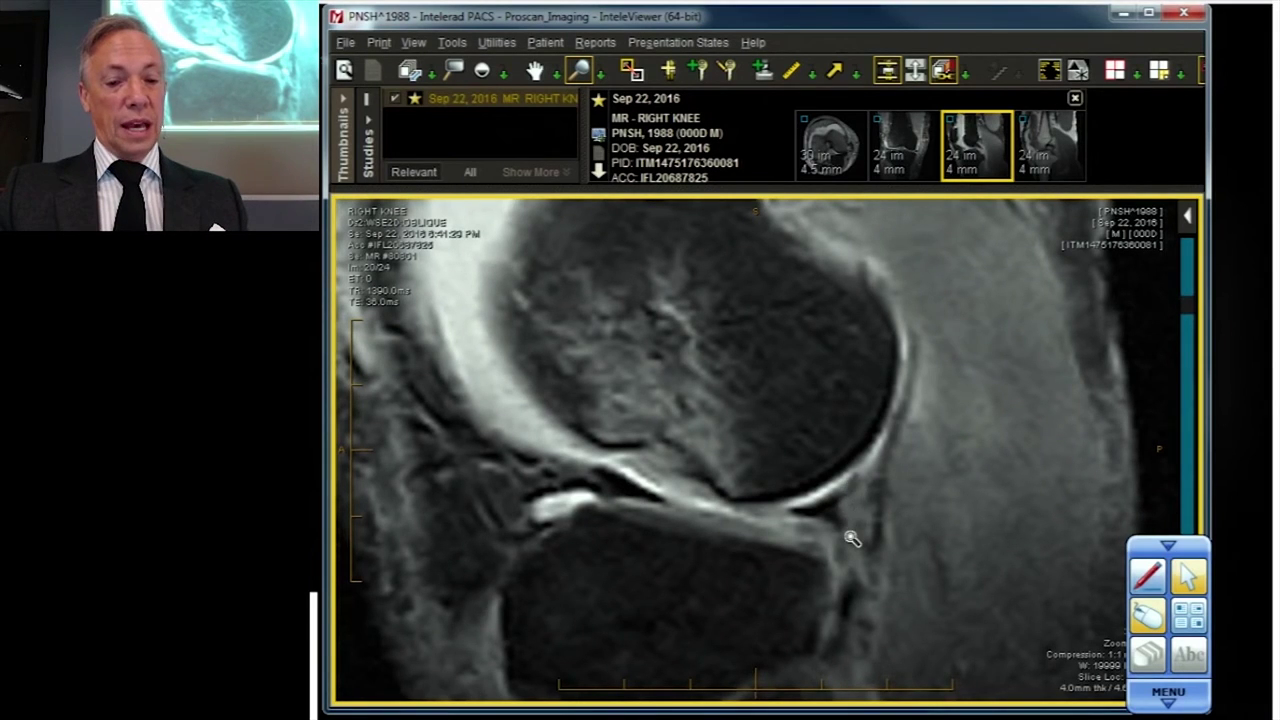
drag(849, 534, 849, 512)
scroll(850, 540, down, 2)
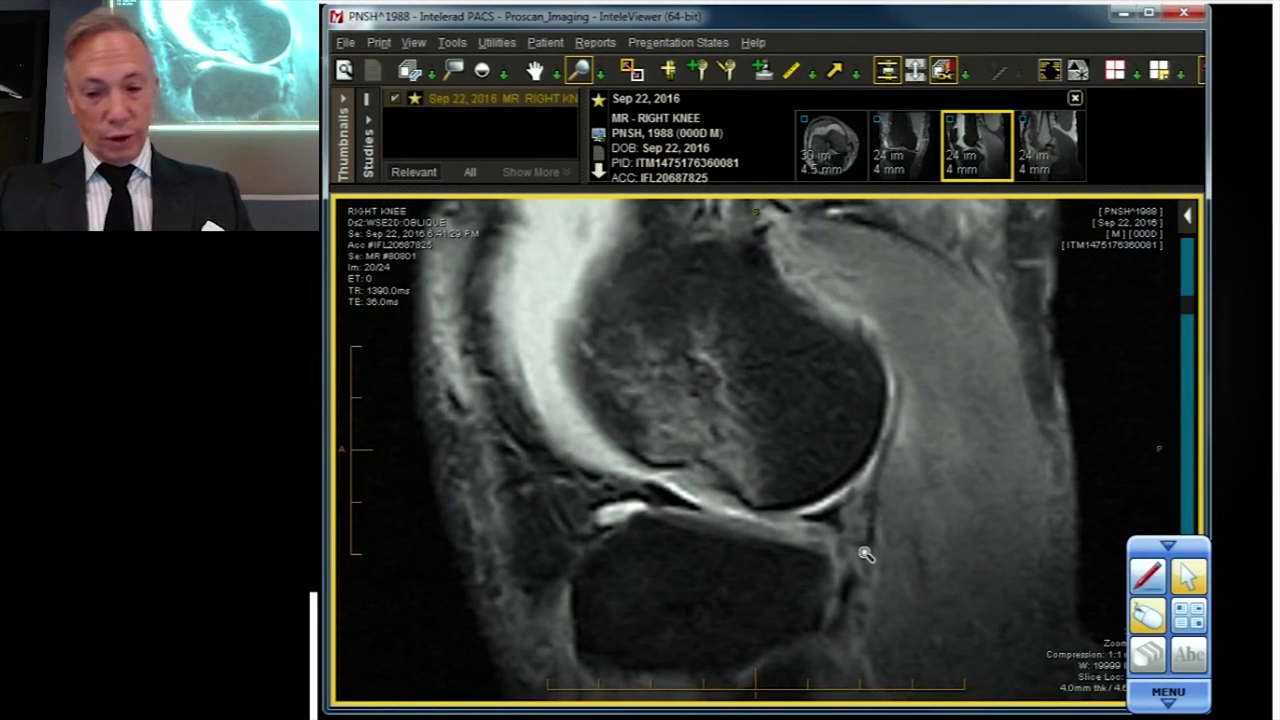